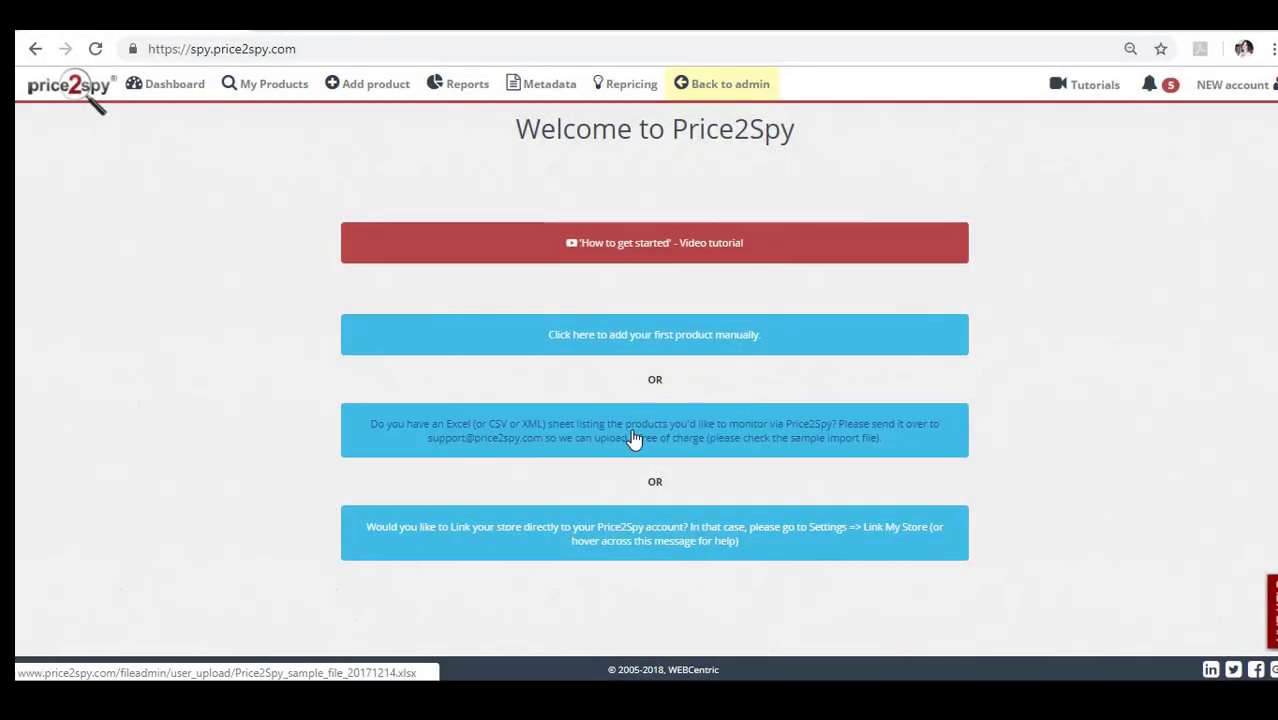
Download Price2Spy's sample import file (Price2Spy_sample_file_20171214.xlsx) from the welcome page
left_click(633, 440)
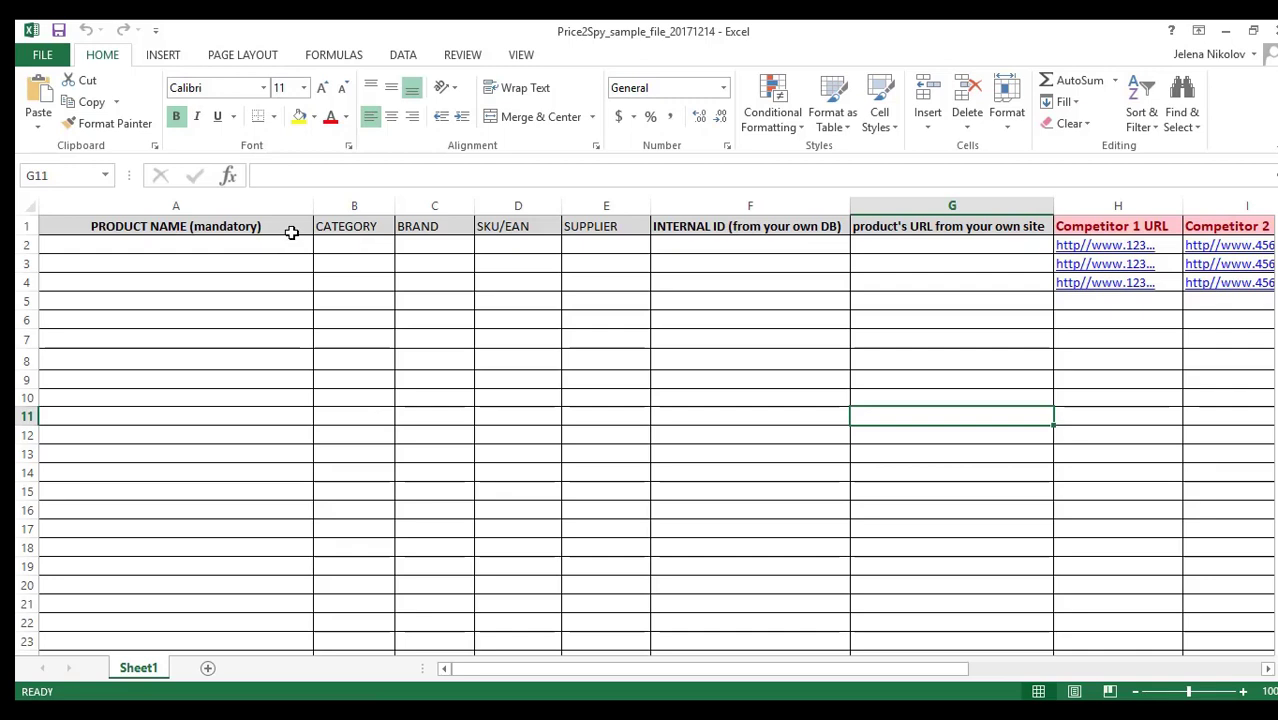
left_click(282, 231)
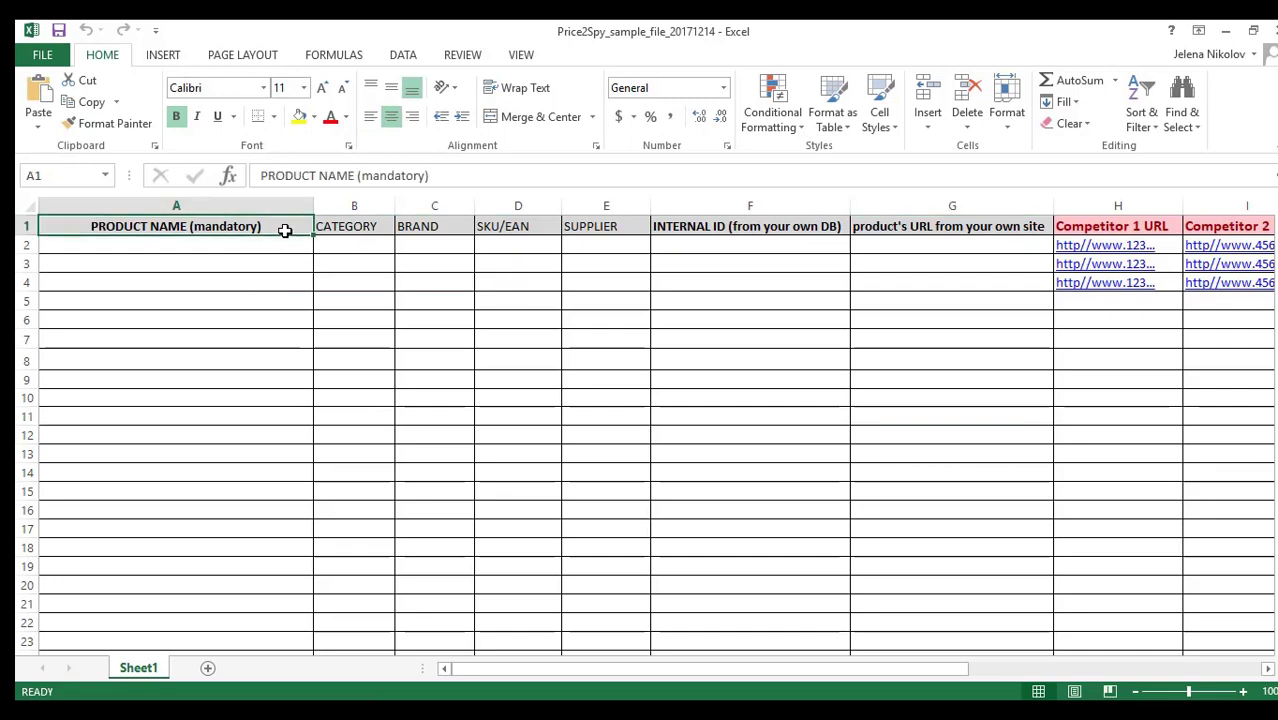
left_click(376, 224)
left_click(462, 224)
left_click(530, 225)
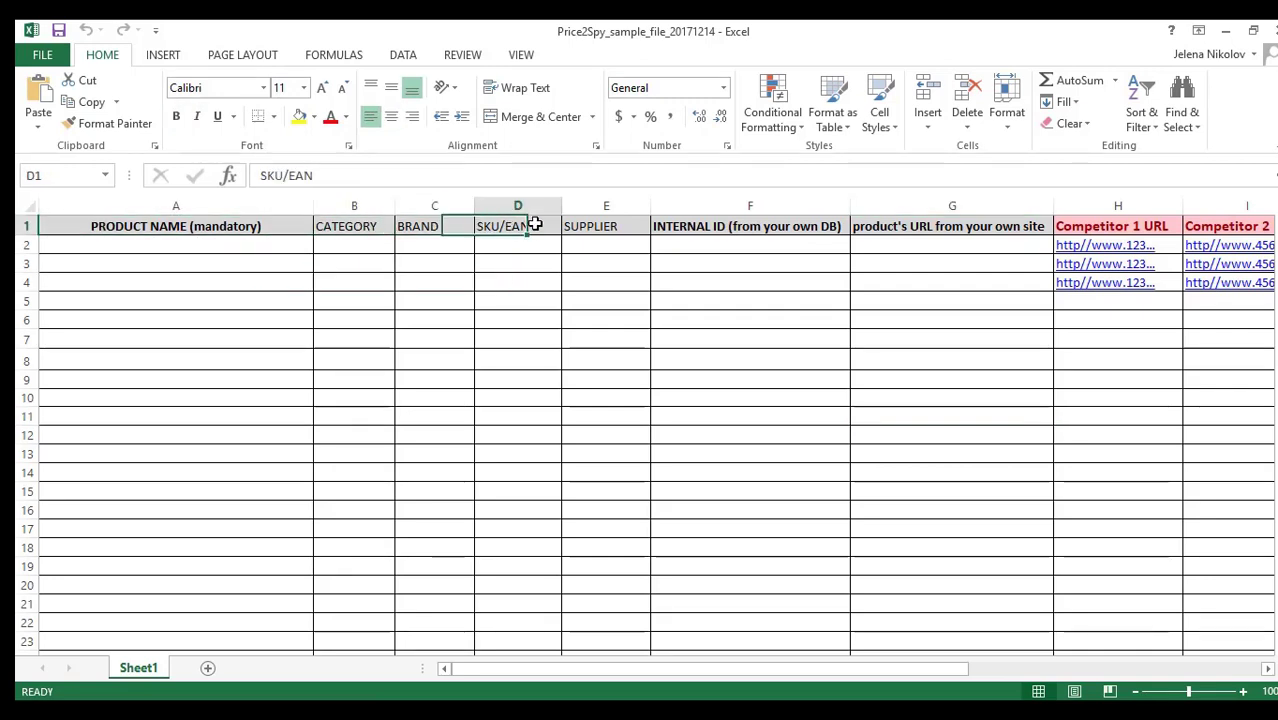
left_click(624, 223)
left_click(846, 221)
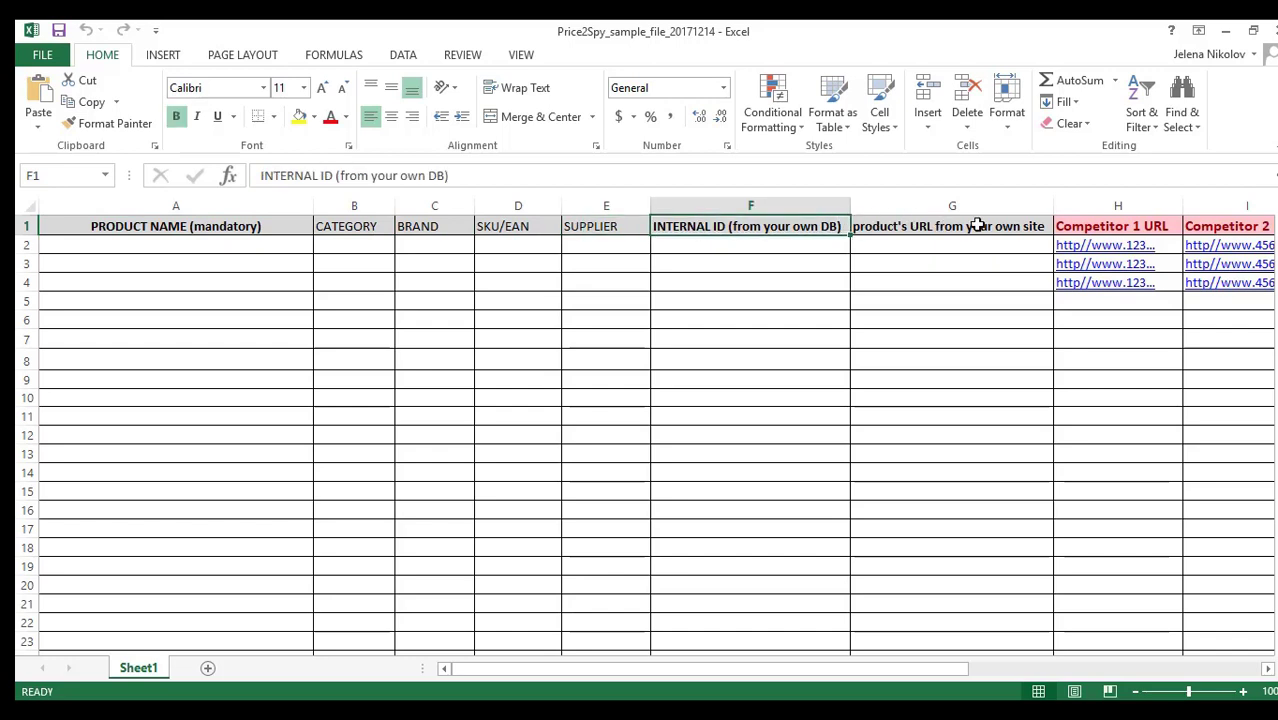
left_click(1028, 225)
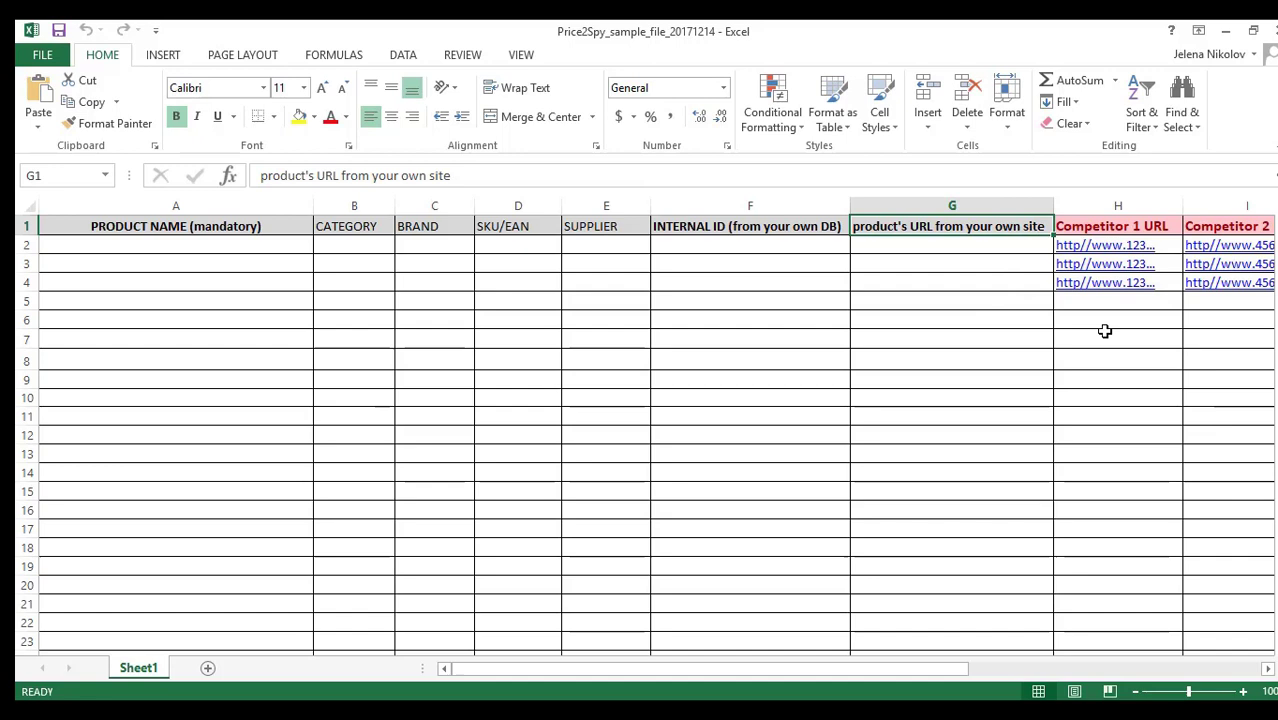
key("Right")
key("Right")
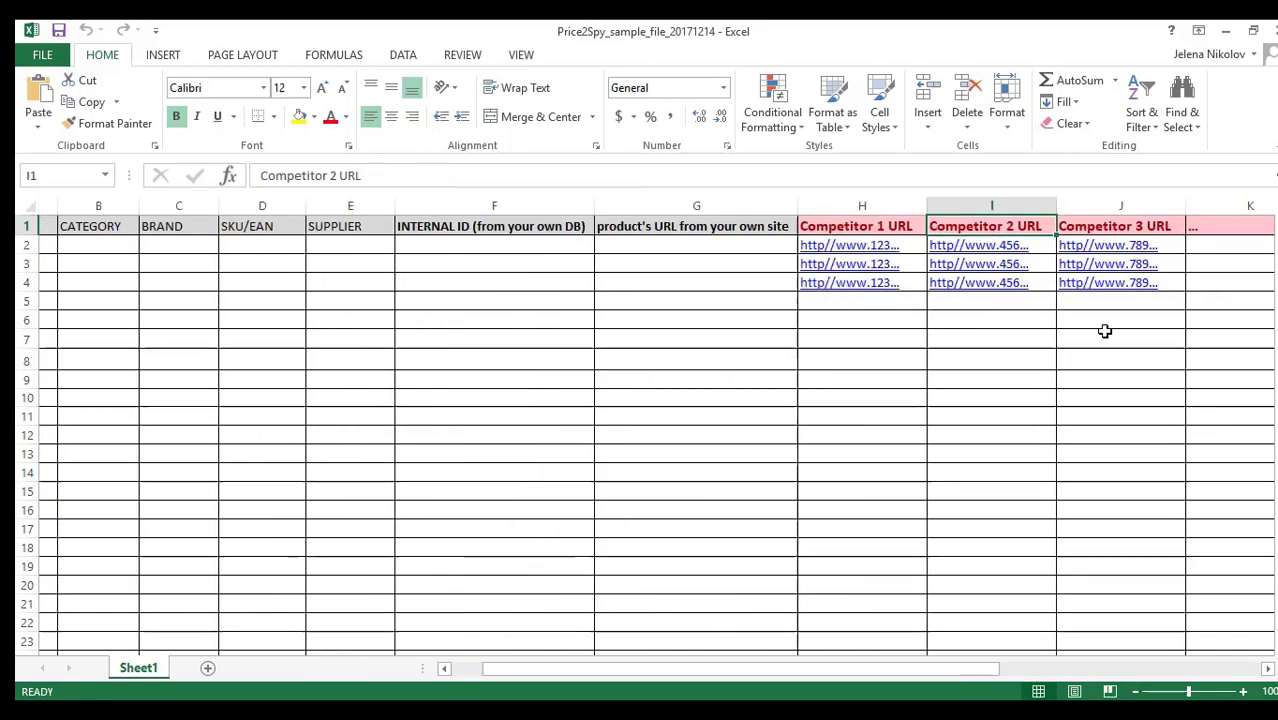
key("Right")
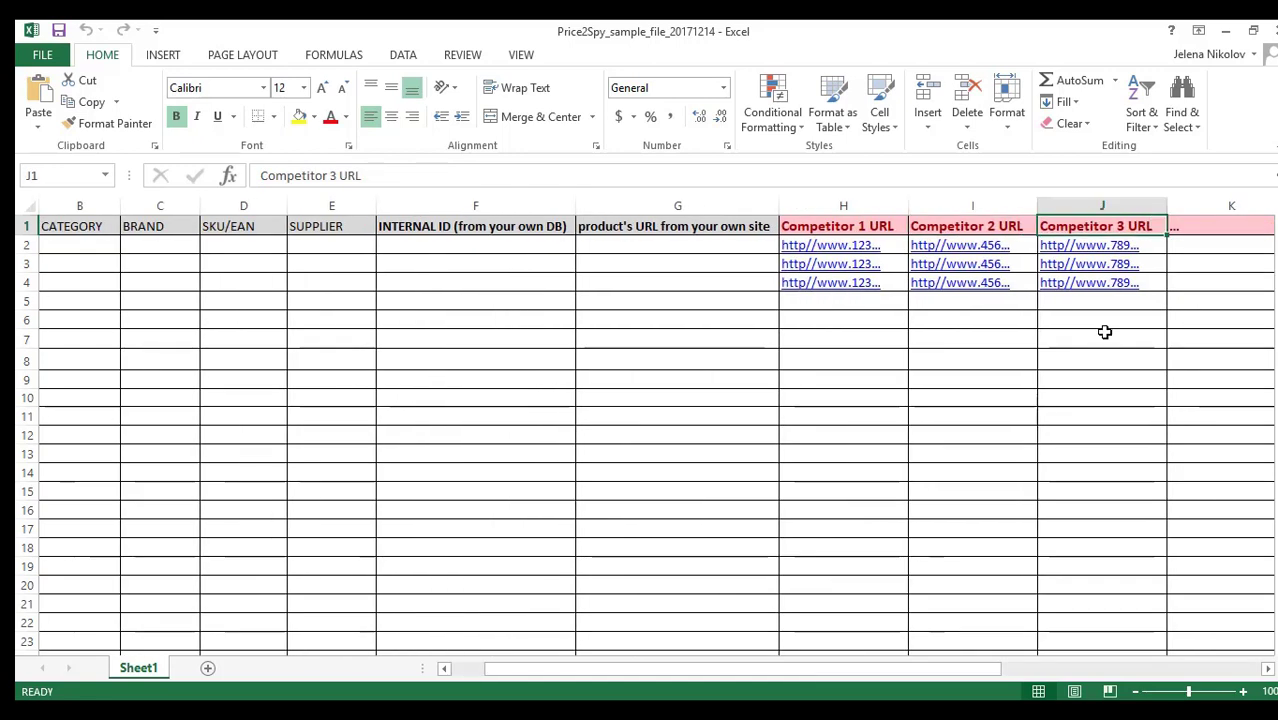
key("Down")
key("Down")
key("Down")
key("Down")
key("Down")
key("Down")
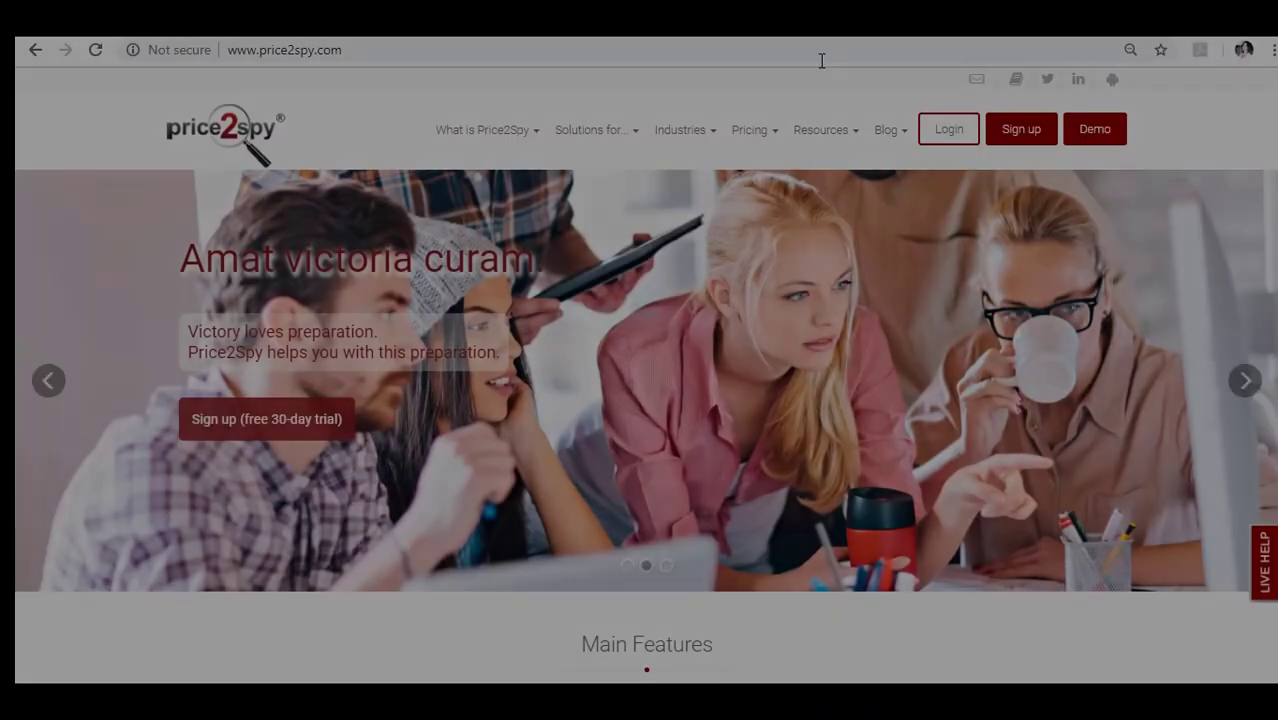
Go to Resources > Integration - Link My Store and scroll to the supported eCommerce platforms table
mouse_move(805, 140)
left_click(364, 335)
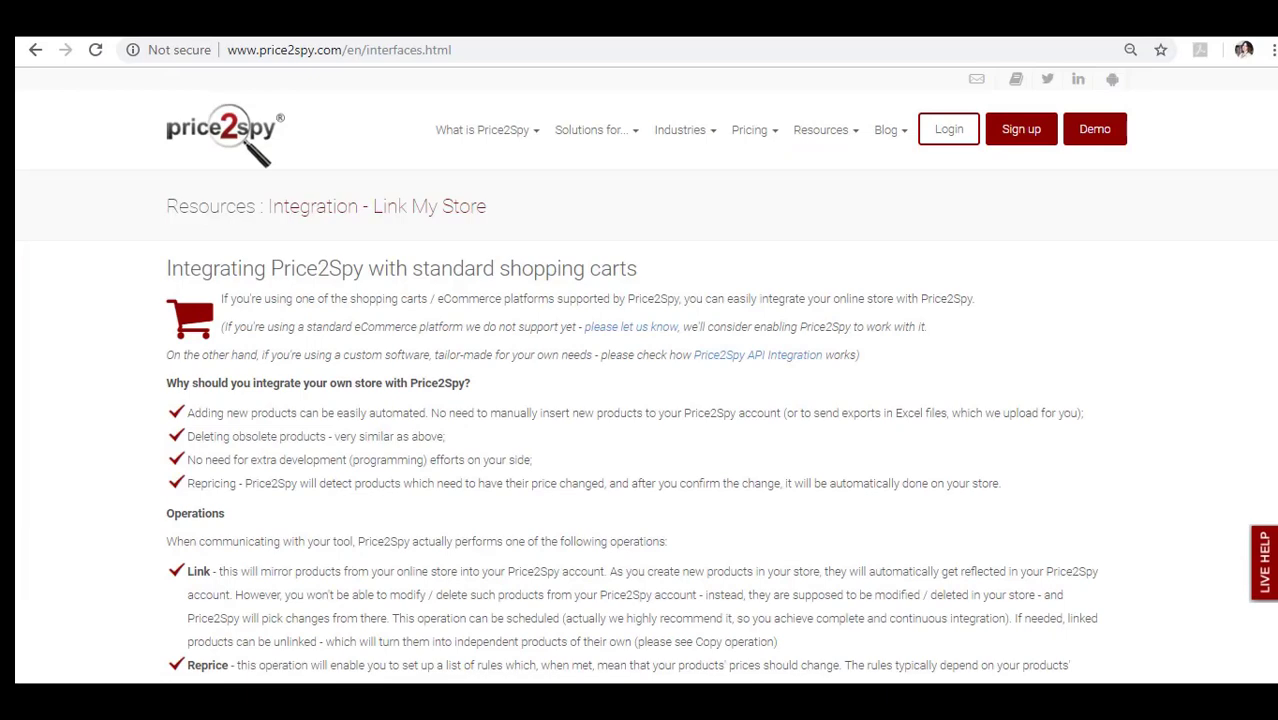
scroll(640, 400, "down", 1)
scroll(640, 400, "down", 3)
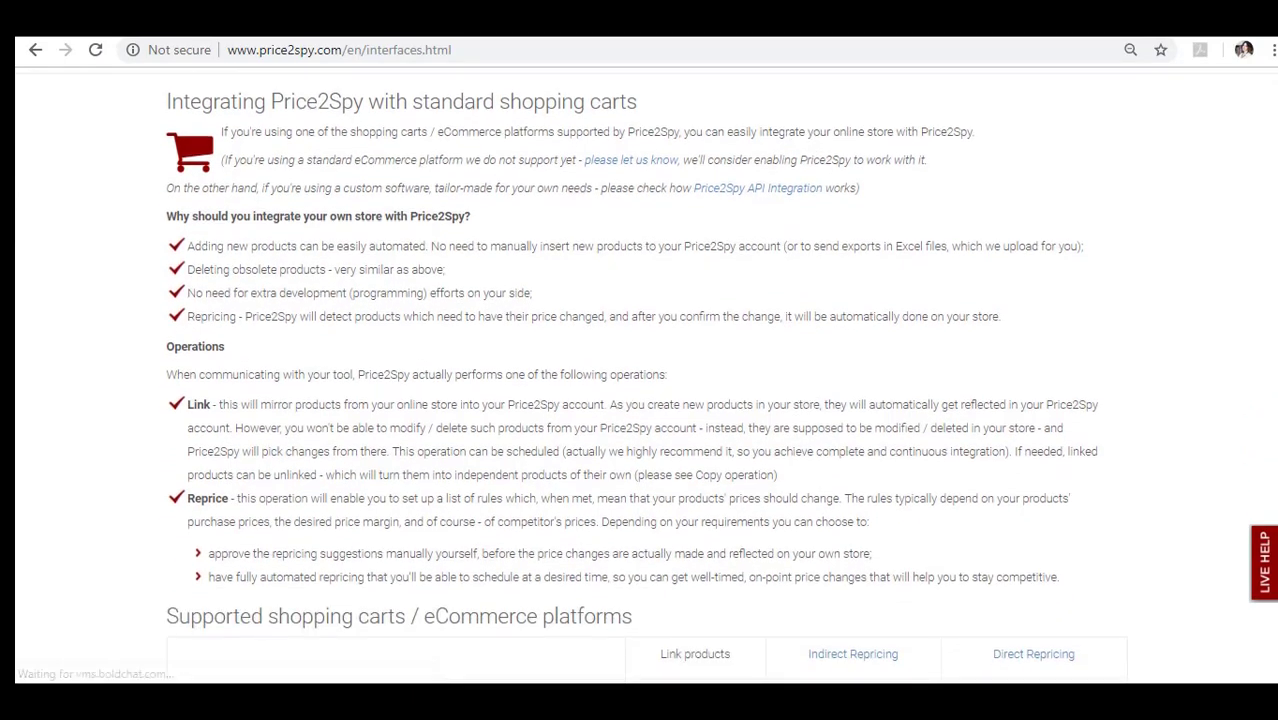
scroll(640, 400, "down", 3)
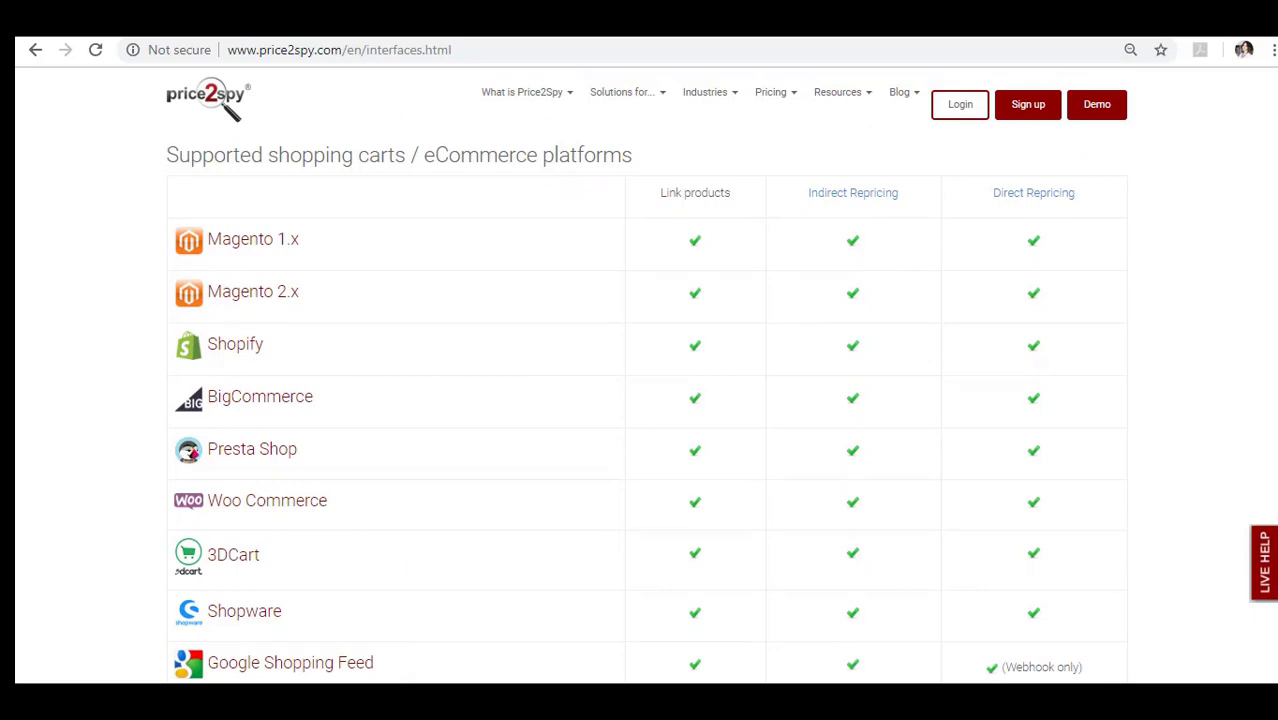
scroll(648, 419, "down", 1)
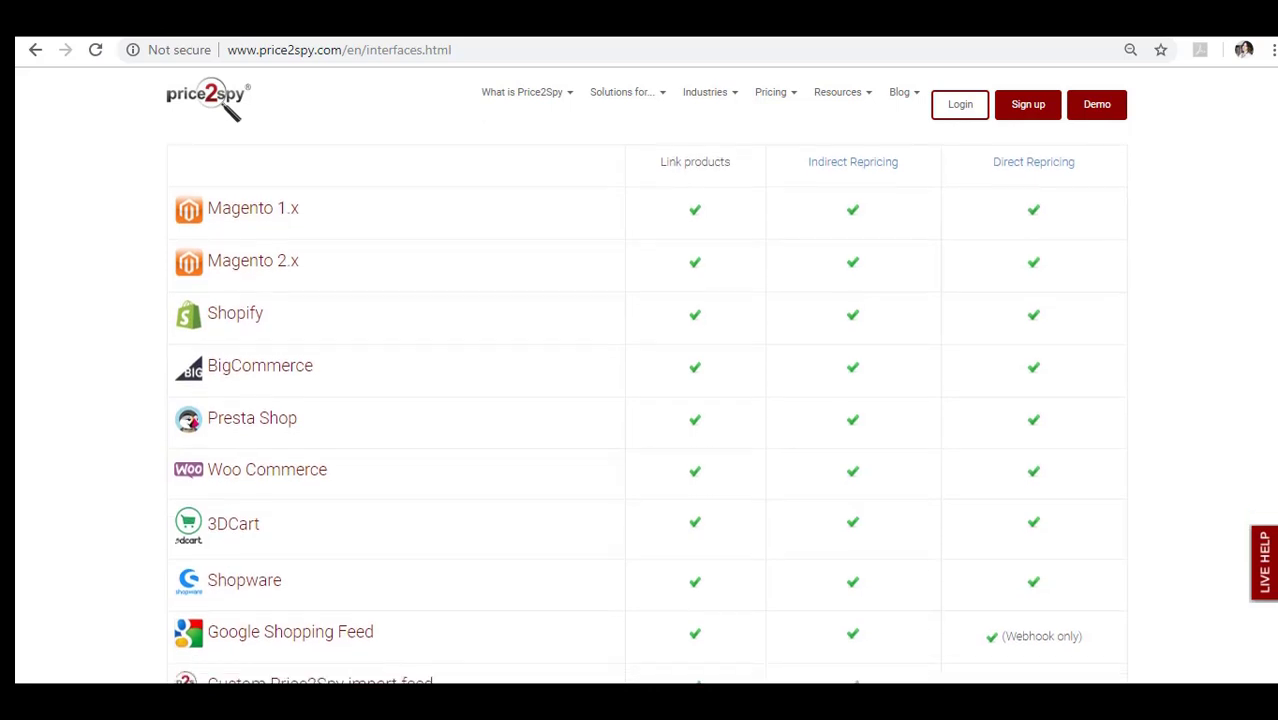
scroll(648, 419, "down", 1)
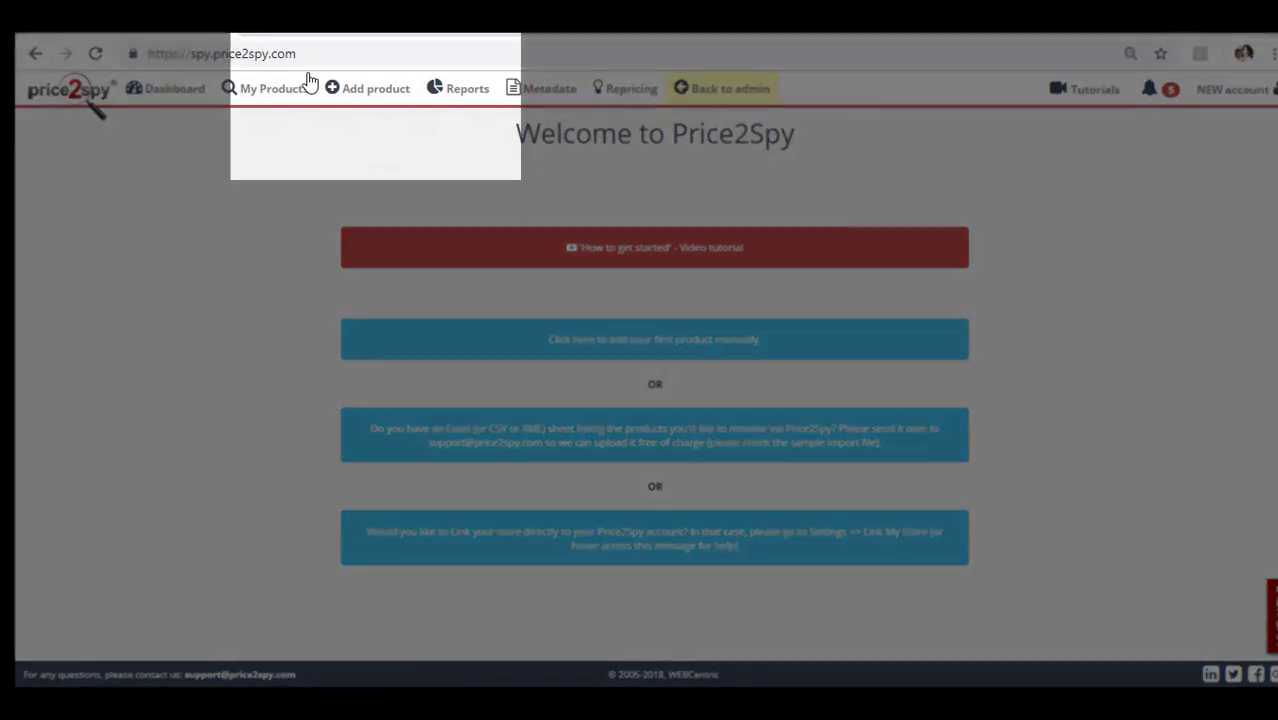
Start a new product using the Gear4music Telecaster page address as its Product URL
left_click(359, 100)
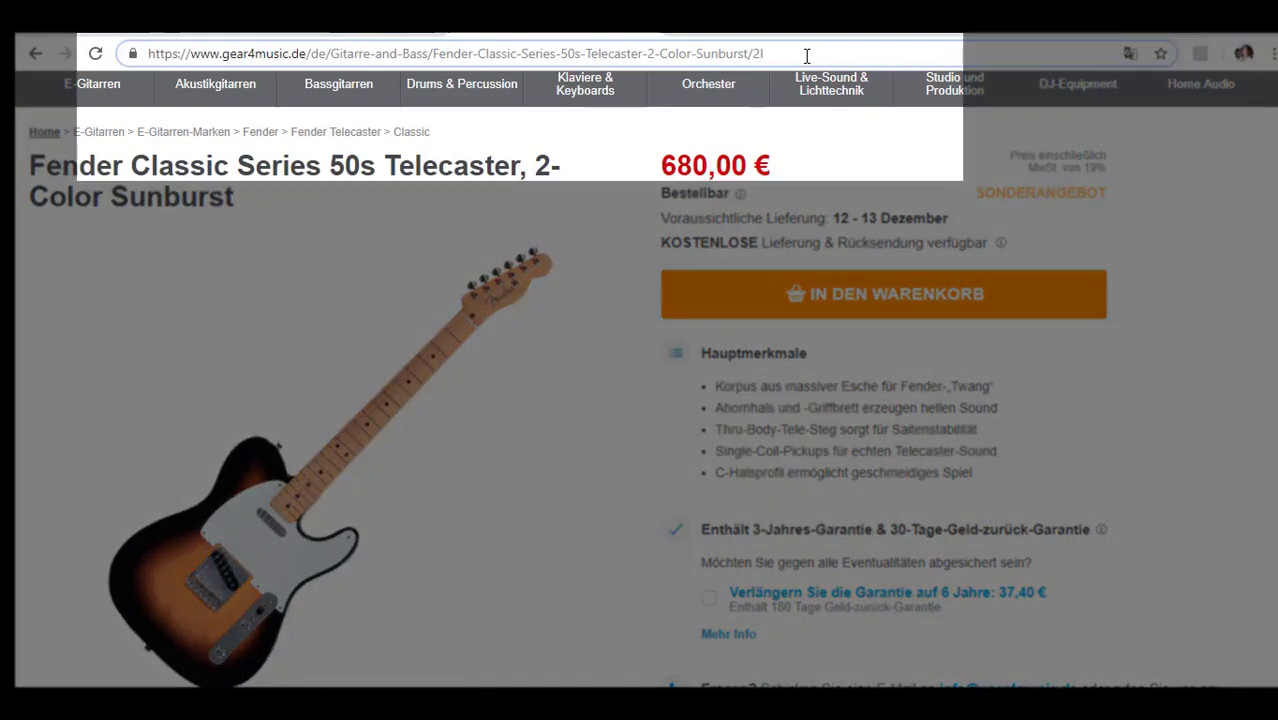
left_click_drag(806, 56, 20, 62)
key("ctrl+c")
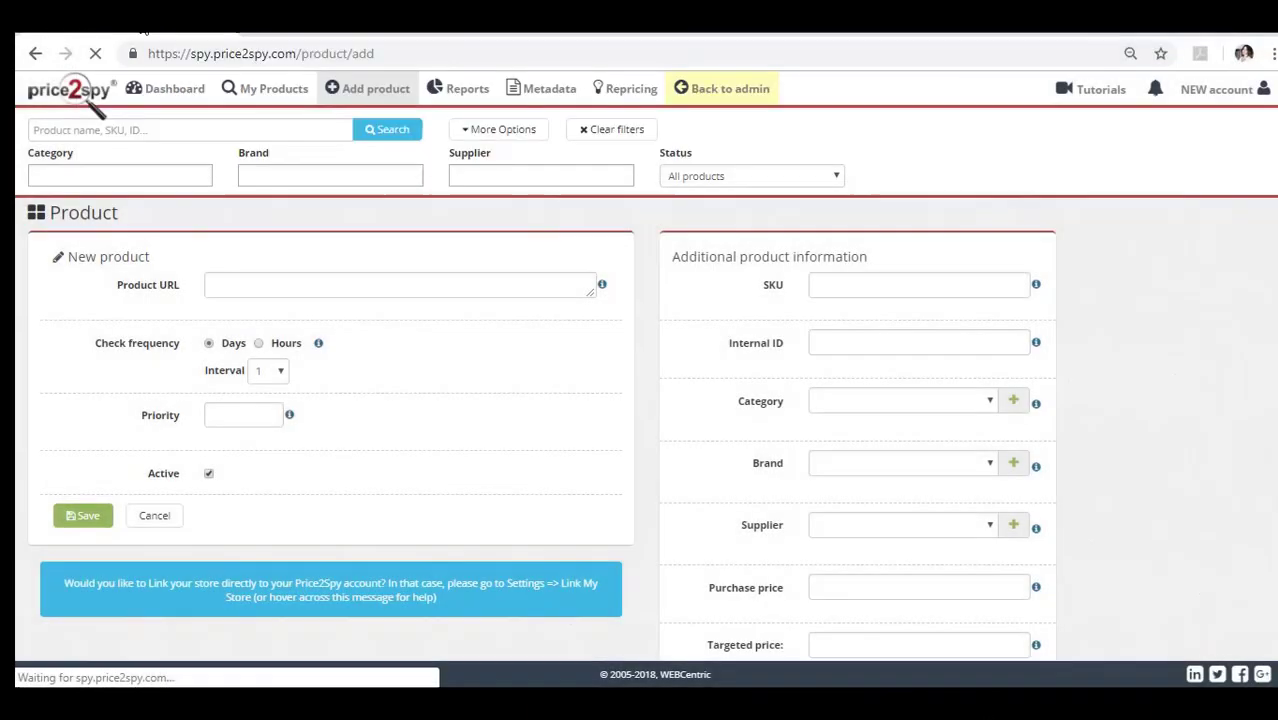
left_click(243, 292)
key("ctrl+v")
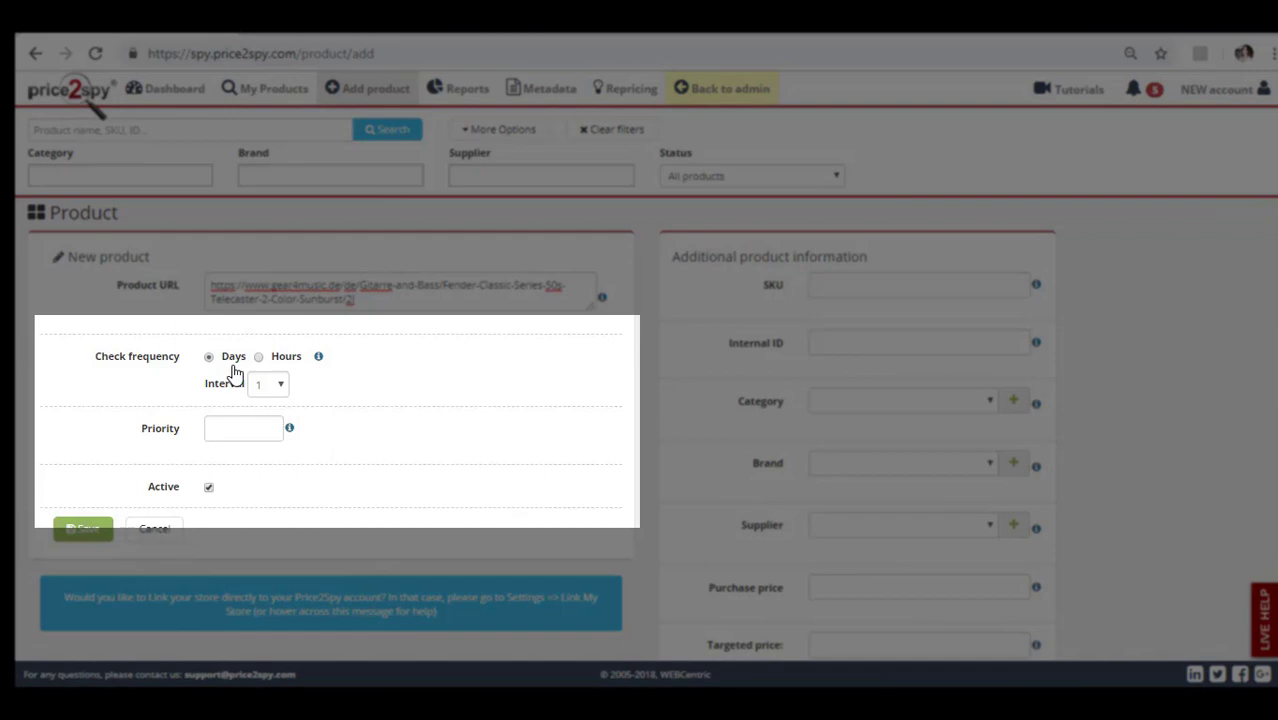
Set the product's check frequency to every 3 hours
left_click(281, 387)
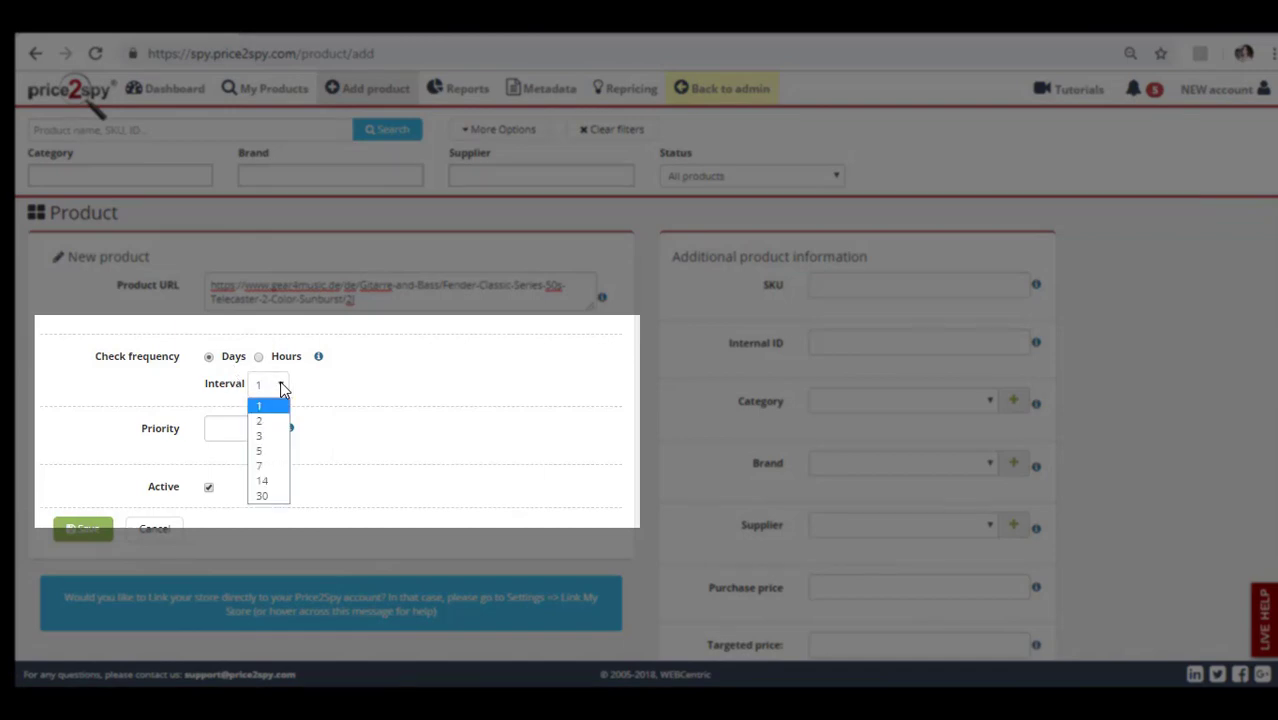
left_click(281, 387)
mouse_move(320, 364)
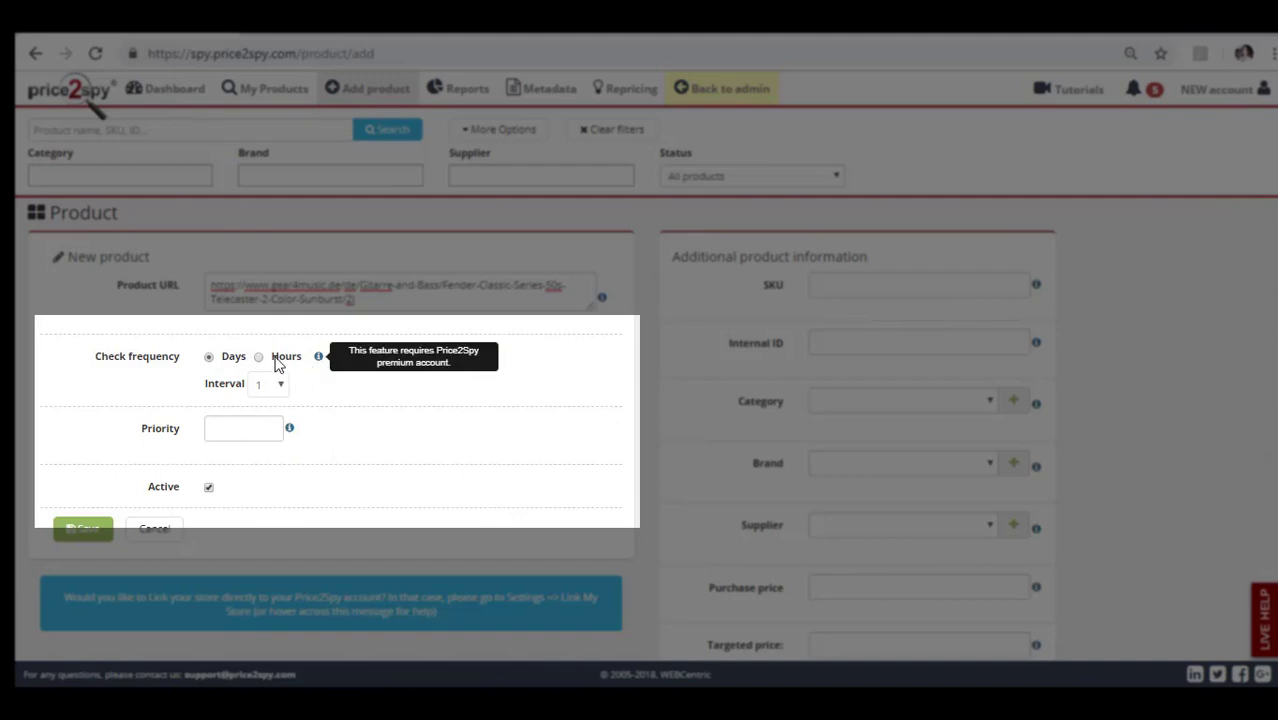
left_click(275, 358)
left_click(282, 386)
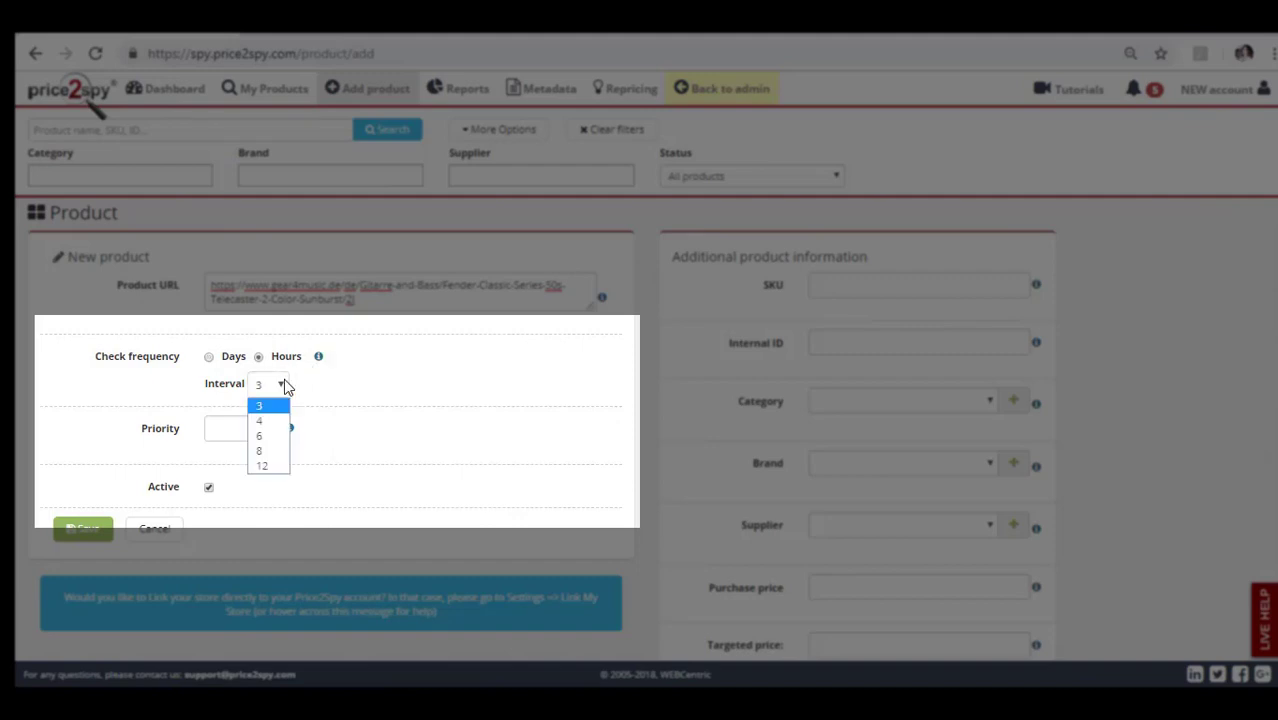
left_click(260, 408)
left_click(912, 292)
Enter SKU 12456, internal ID 00000, category Guitar, brand Fender and supplier 'Supplier 1'
type("12456")
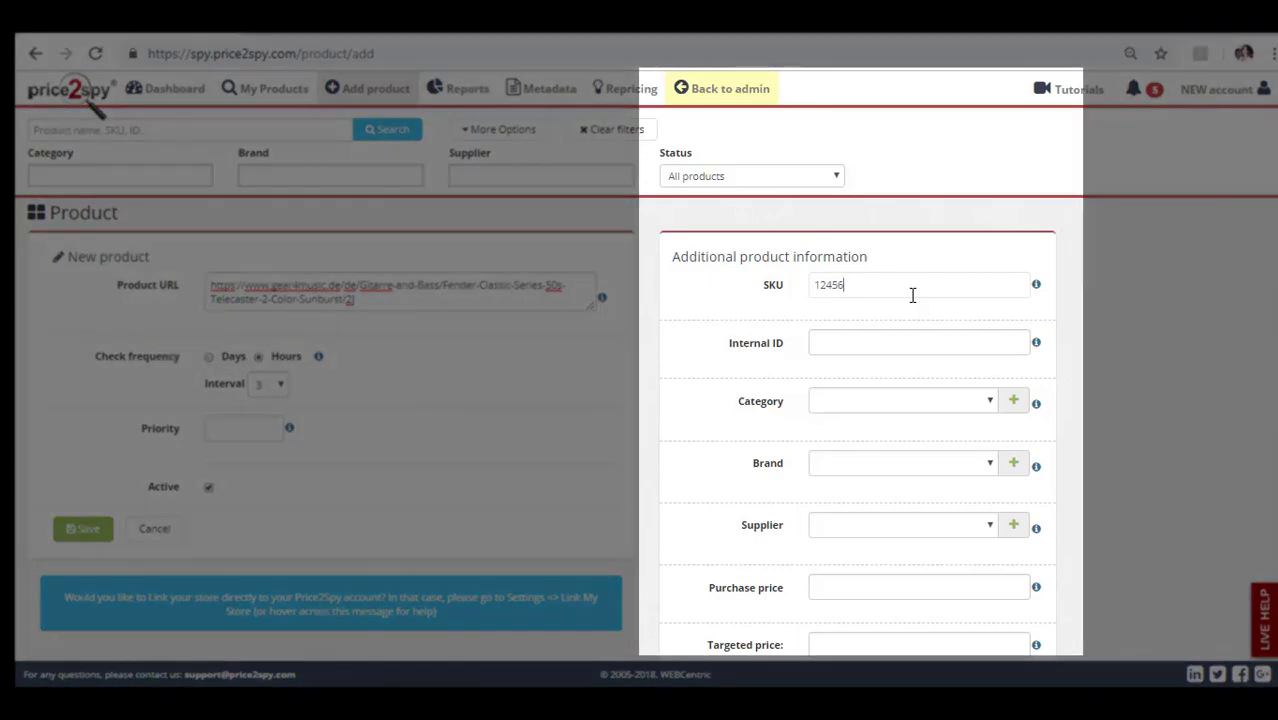
left_click(878, 340)
type("00000")
left_click(1013, 401)
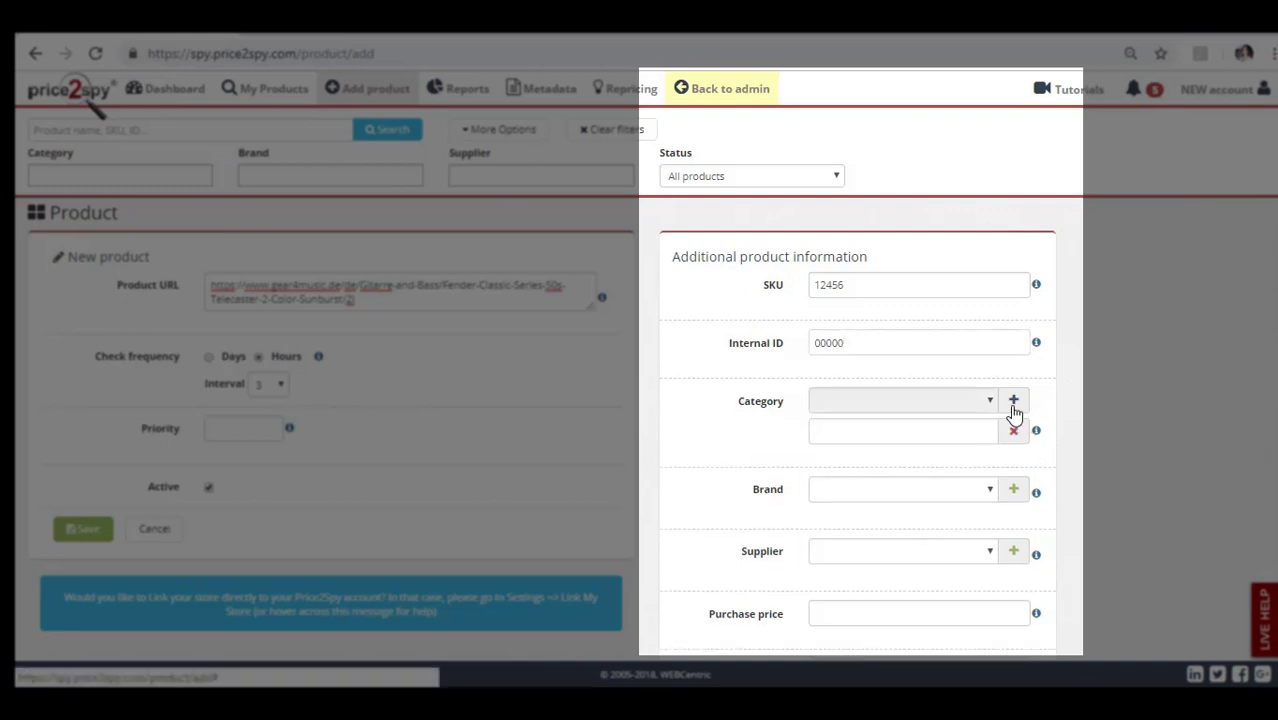
type("Guitar")
left_click(1010, 494)
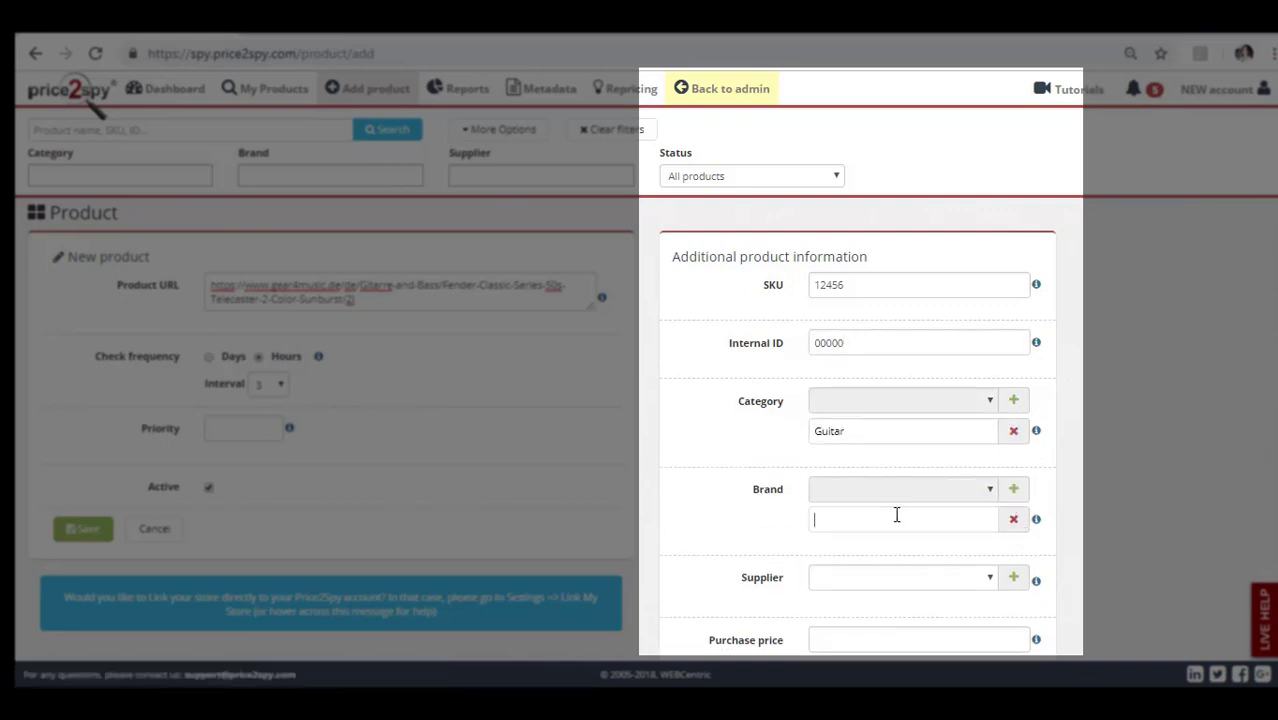
type("Fender")
left_click(1013, 577)
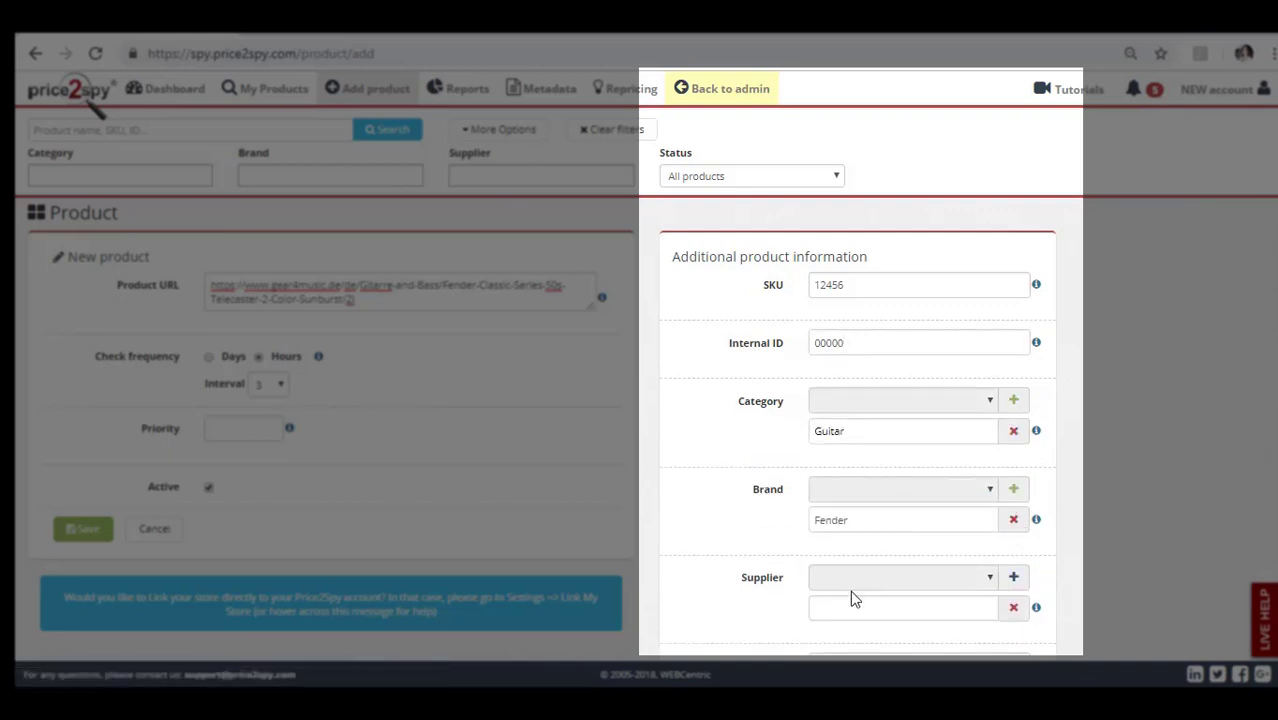
left_click(859, 605)
type("Supplier 1")
Set the purchase price to 350.00 and the targeted price to 679.00
scroll(860, 580, "down", 1)
scroll(860, 400, "down", 1)
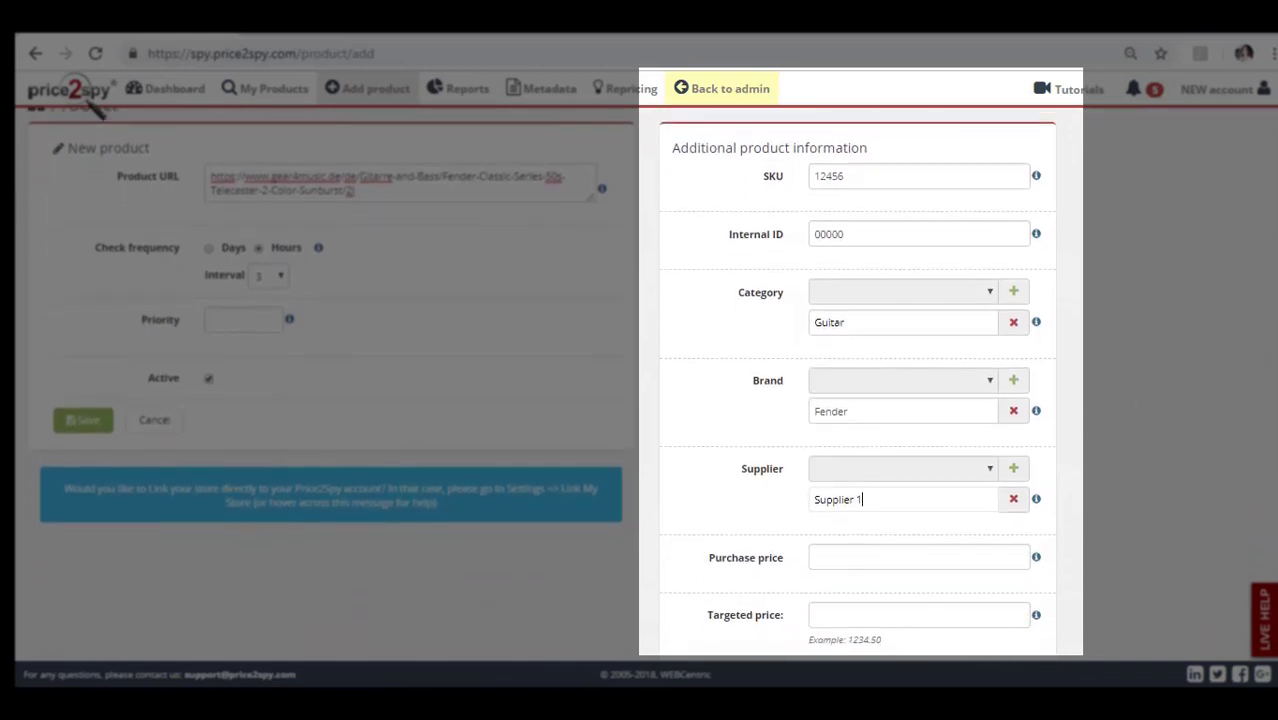
mouse_move(1037, 510)
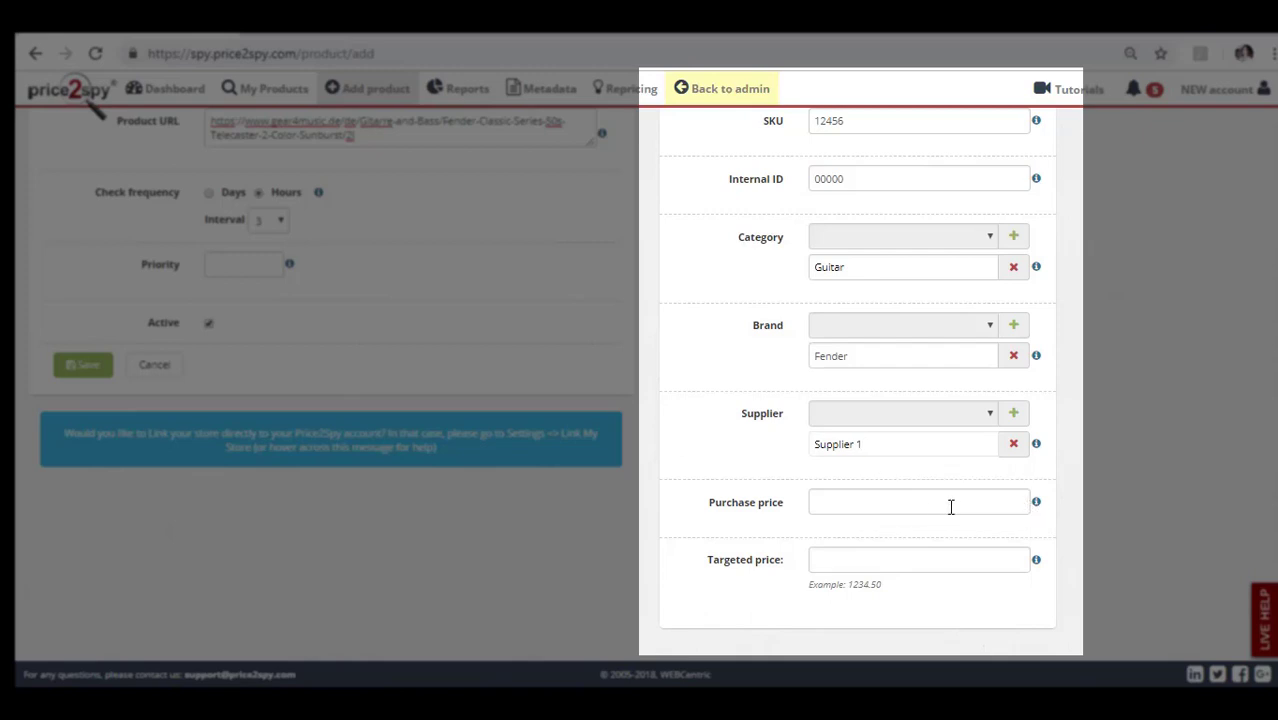
left_click(931, 509)
type("350")
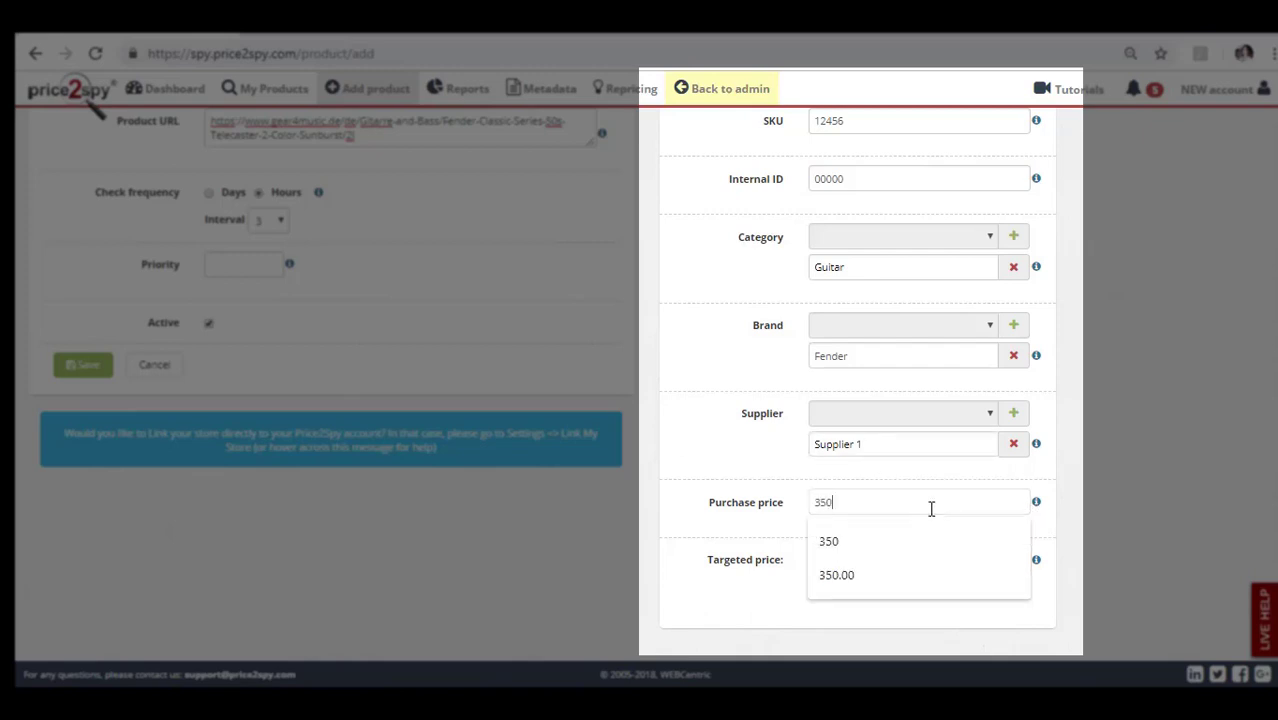
left_click(874, 580)
left_click(853, 564)
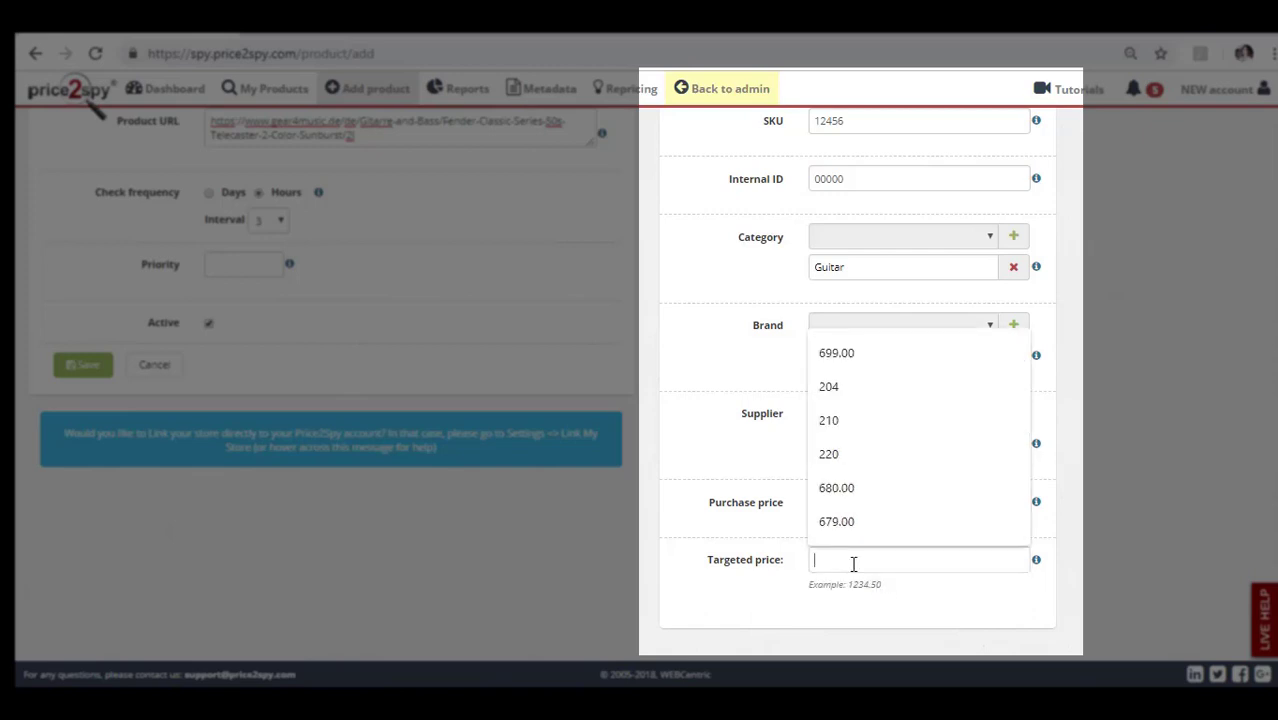
type("6")
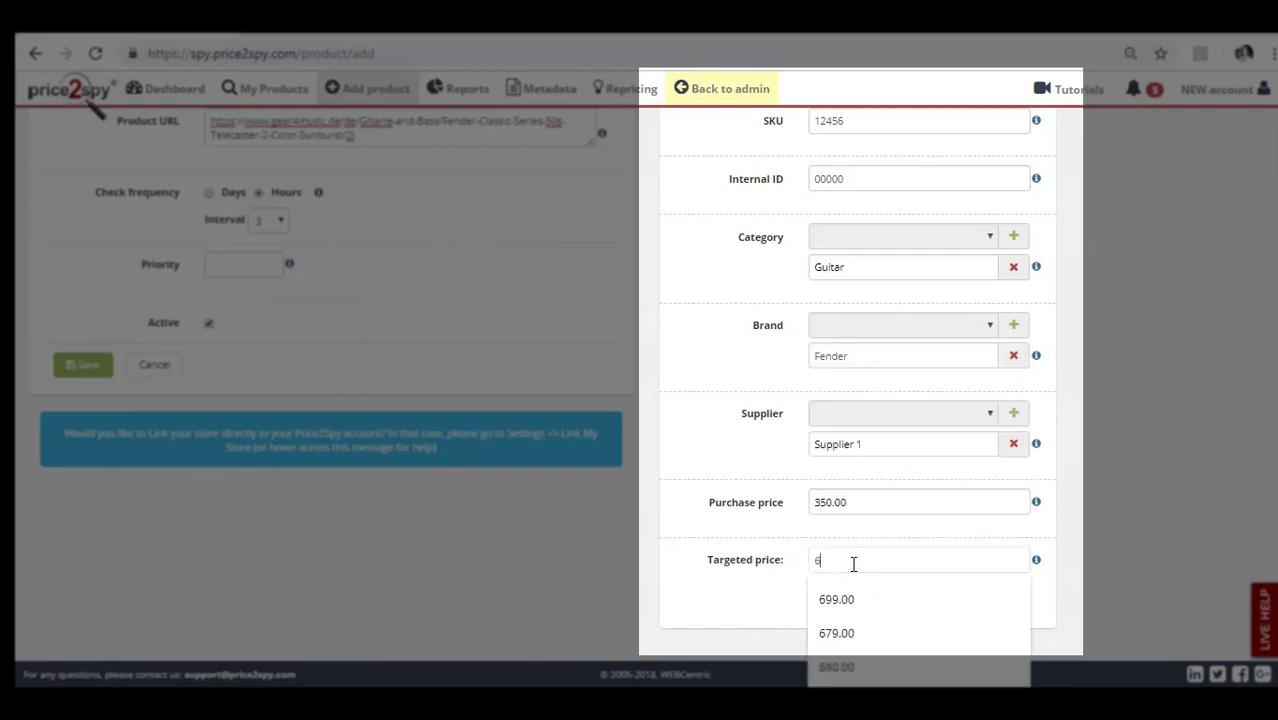
type("79.00")
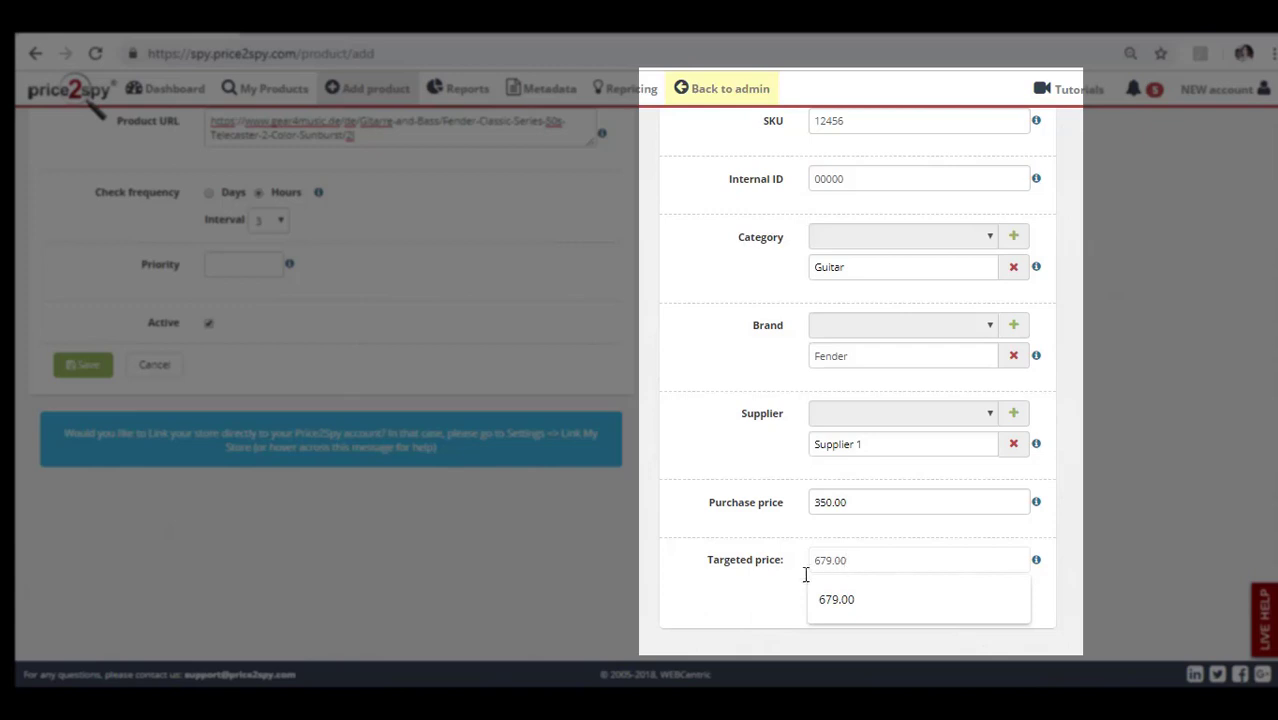
left_click(840, 583)
mouse_move(1036, 566)
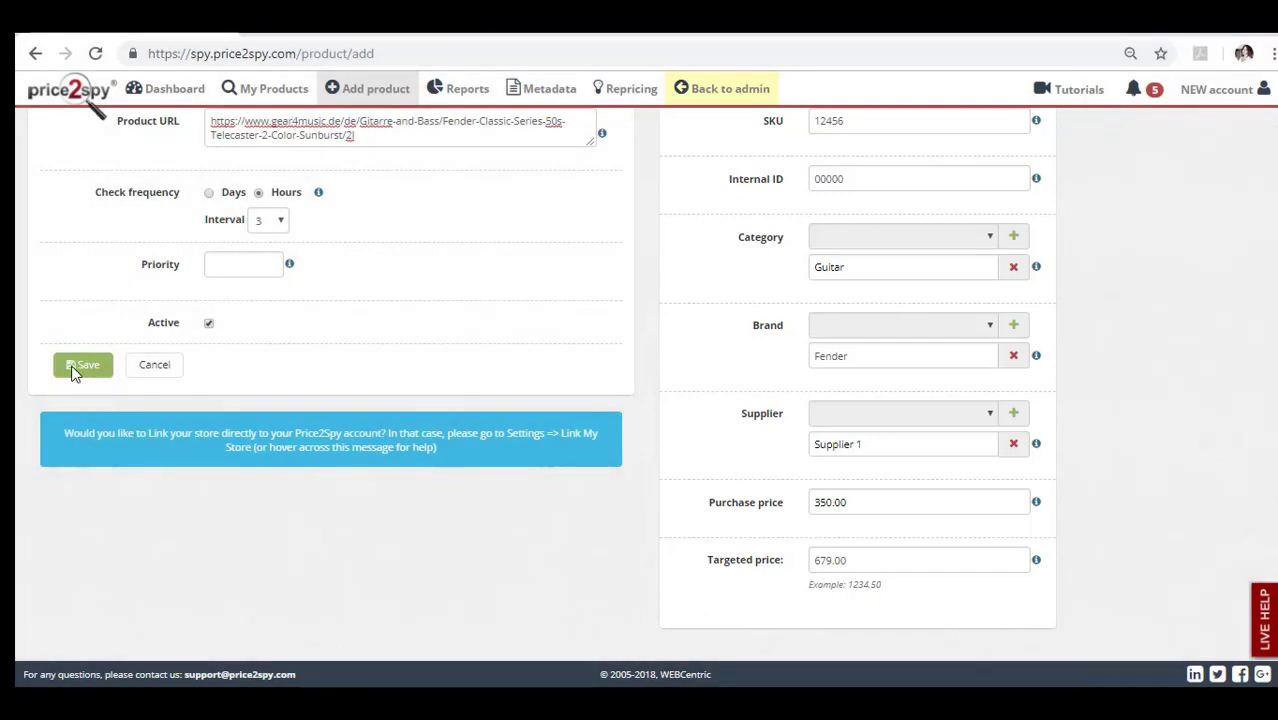
Save the Telecaster product, keep its name, and confirm the 680.00 EUR Gear 4 Music DE price
left_click(84, 365)
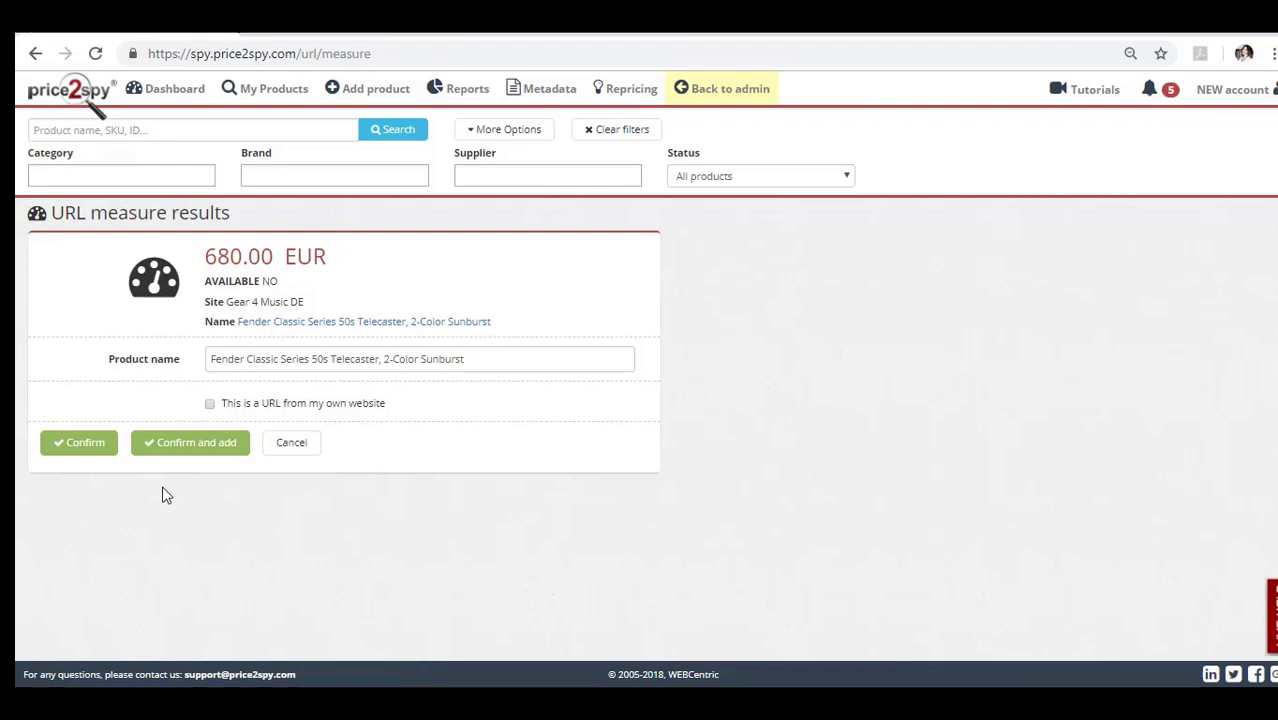
left_click_drag(470, 362, 194, 359)
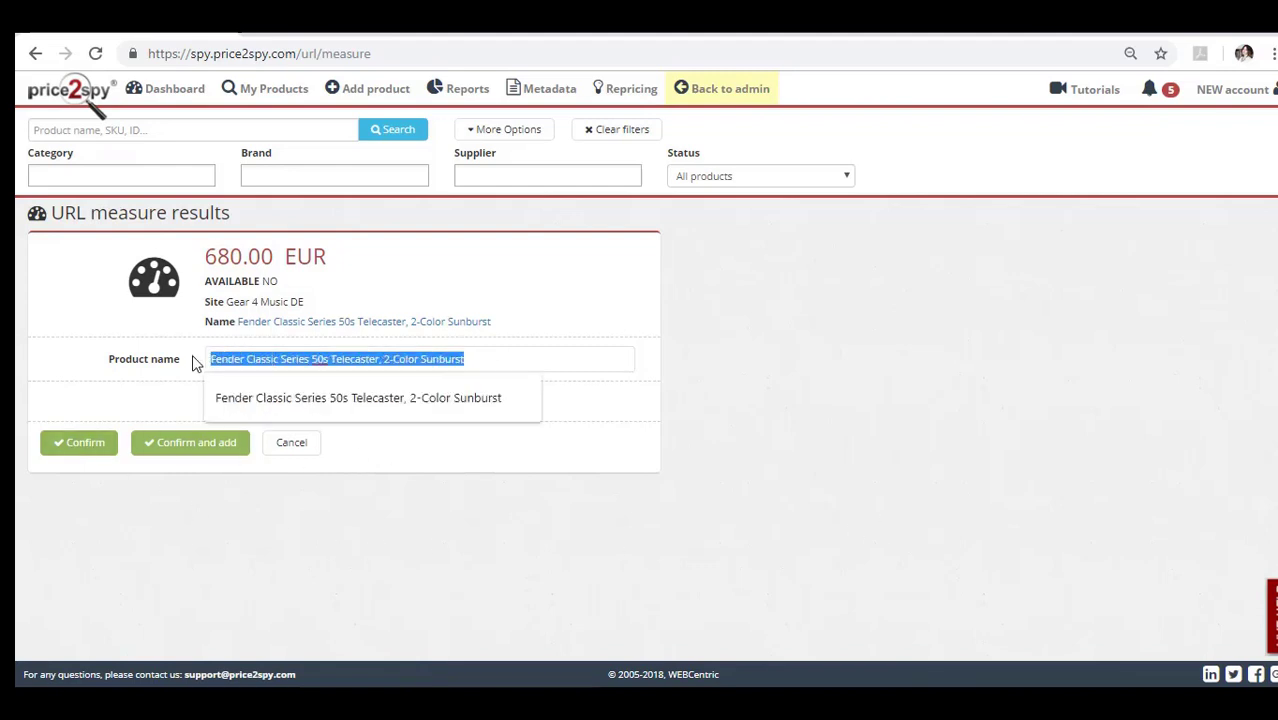
left_click(998, 550)
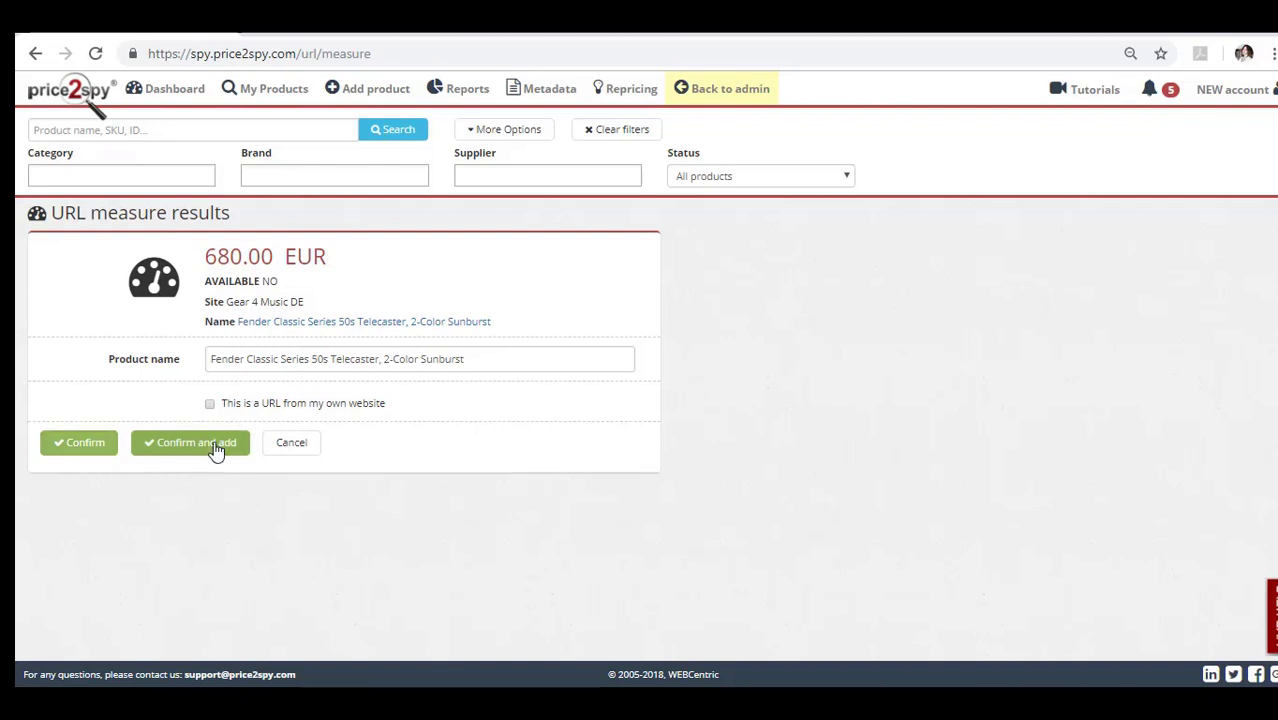
left_click(84, 445)
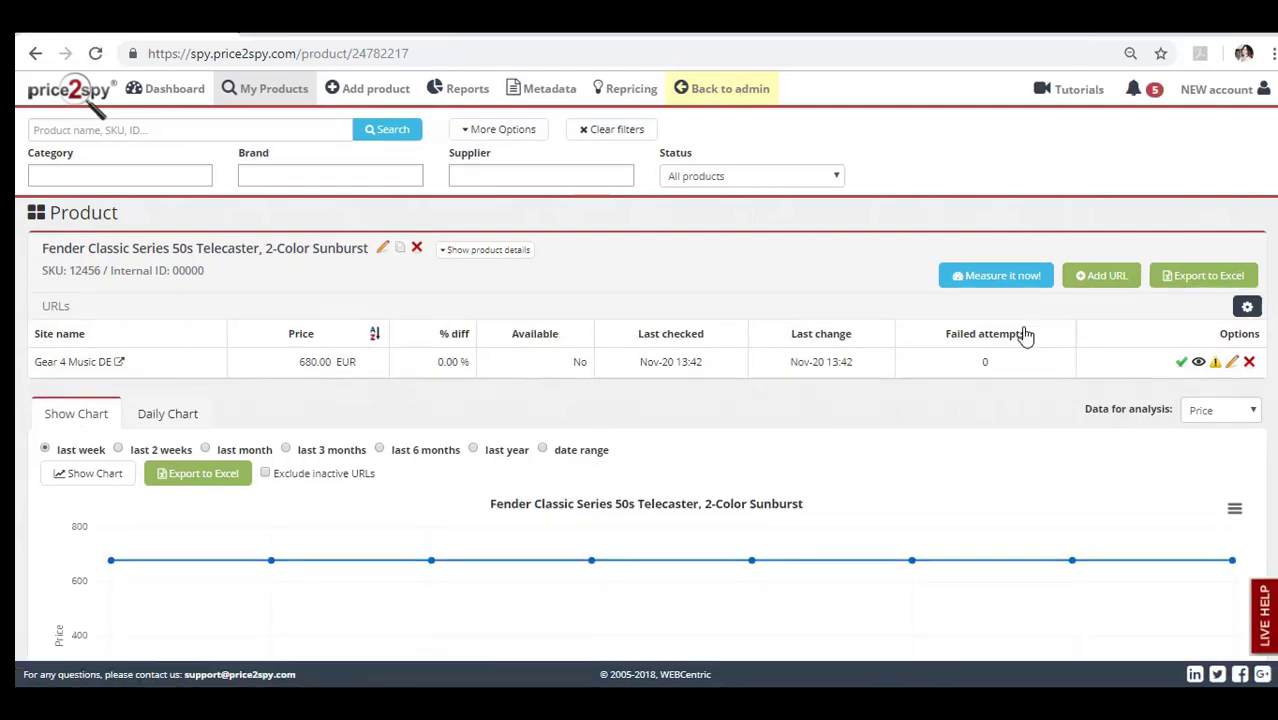
Add the Keymusic Telecaster page as a second competitor URL and confirm its measured price
left_click(1106, 277)
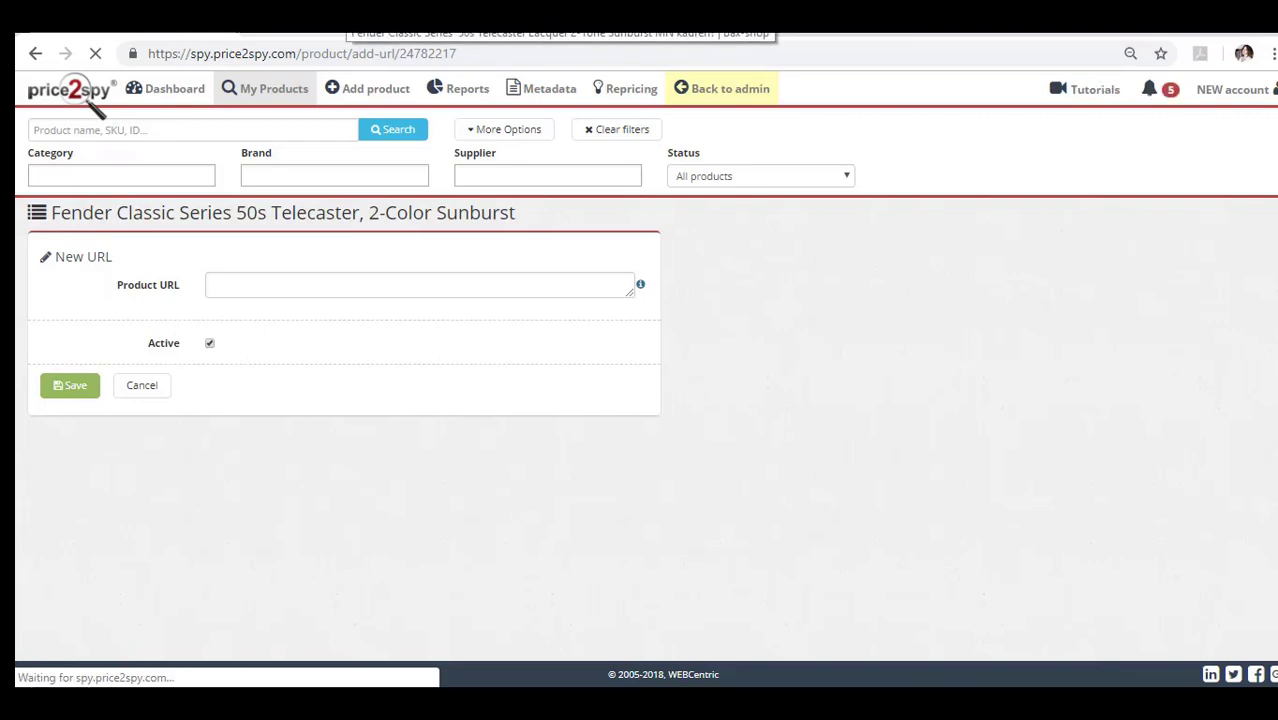
key("ctrl+Tab")
left_click(901, 55)
key("ctrl+c")
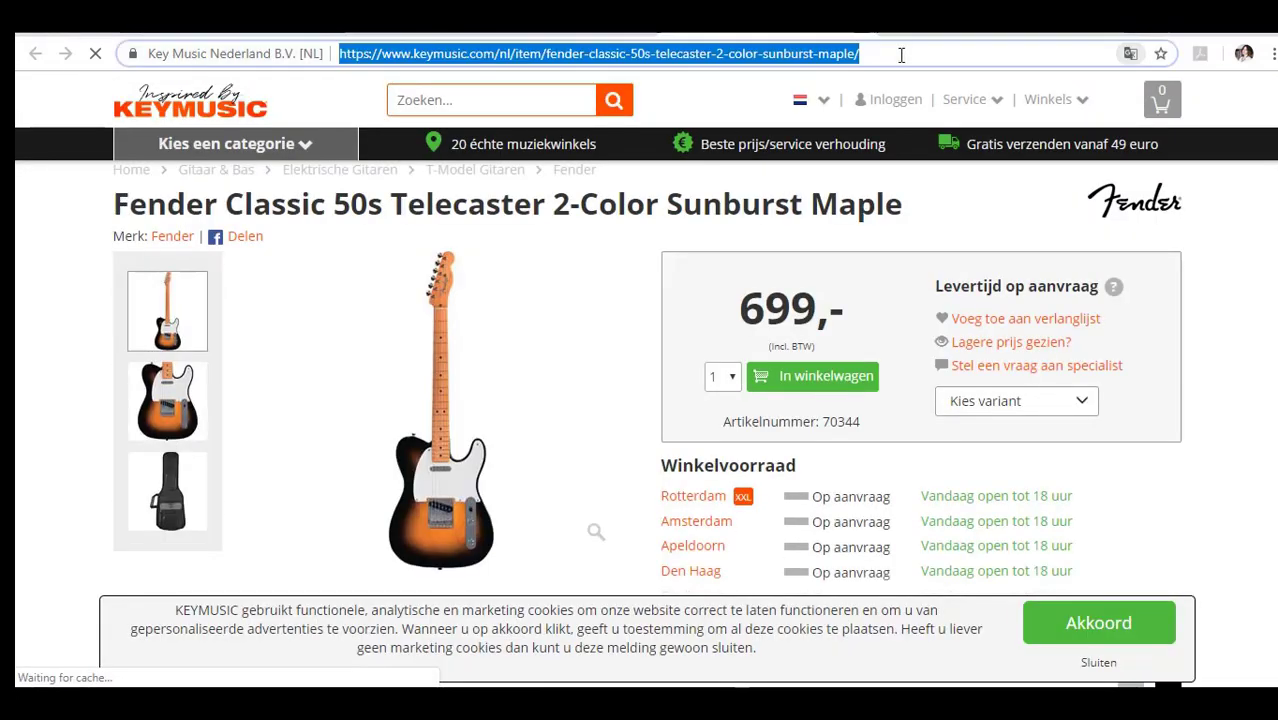
left_click(383, 38)
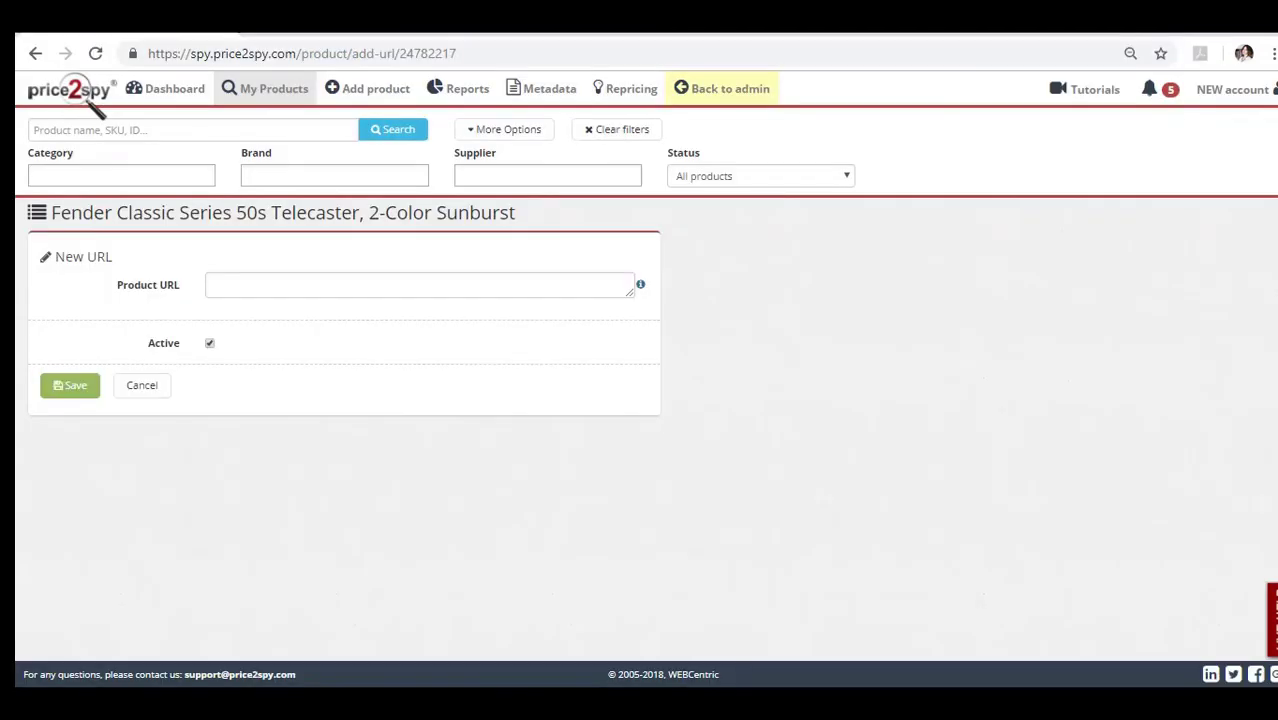
left_click(360, 285)
key("ctrl+v")
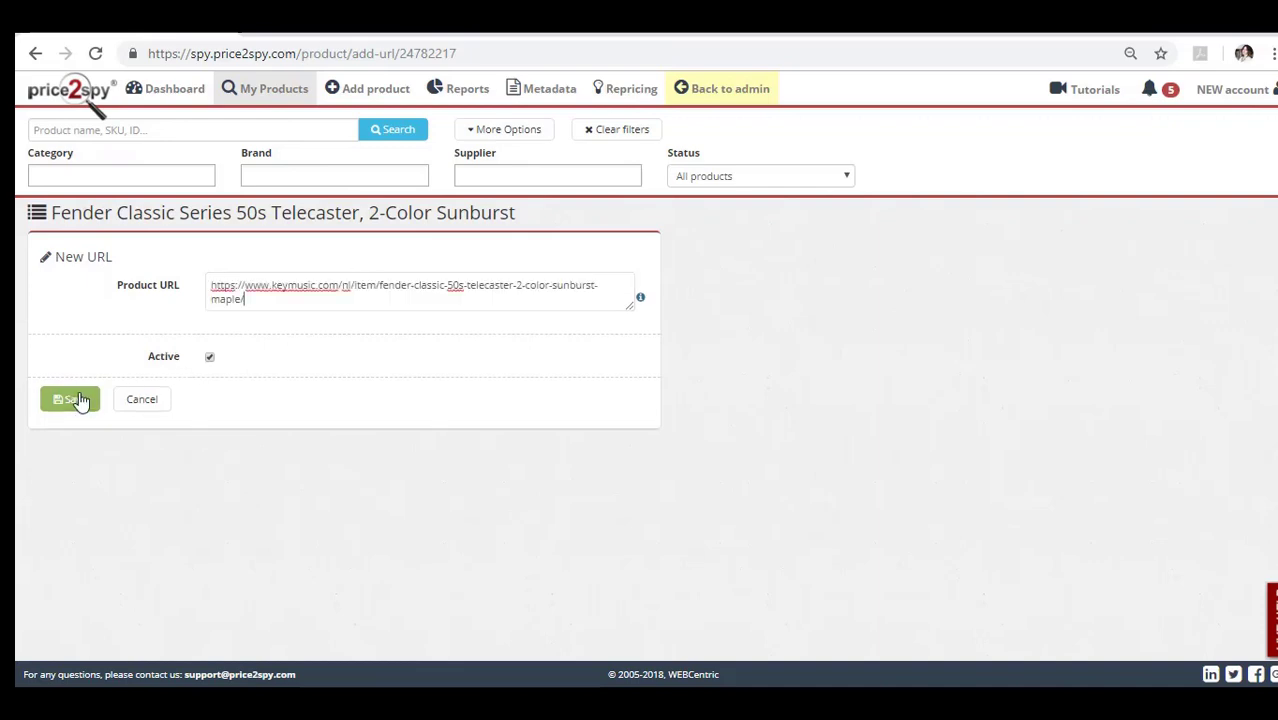
left_click(74, 399)
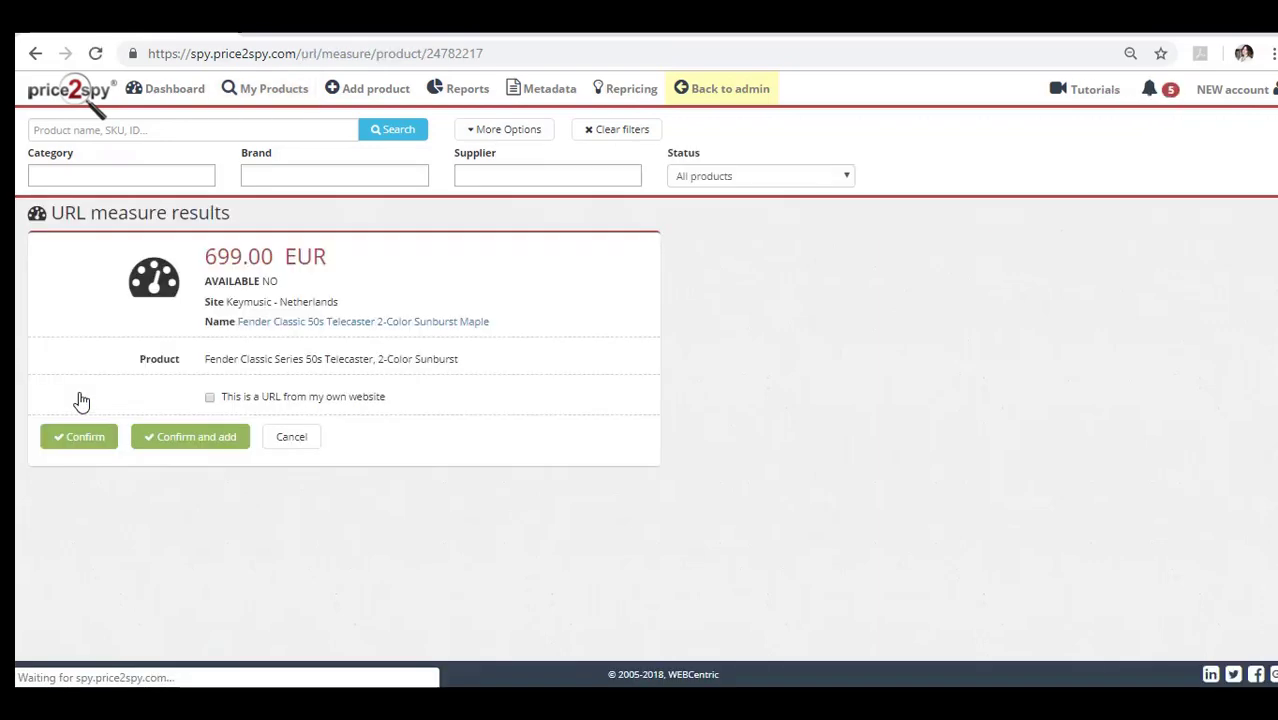
left_click(232, 445)
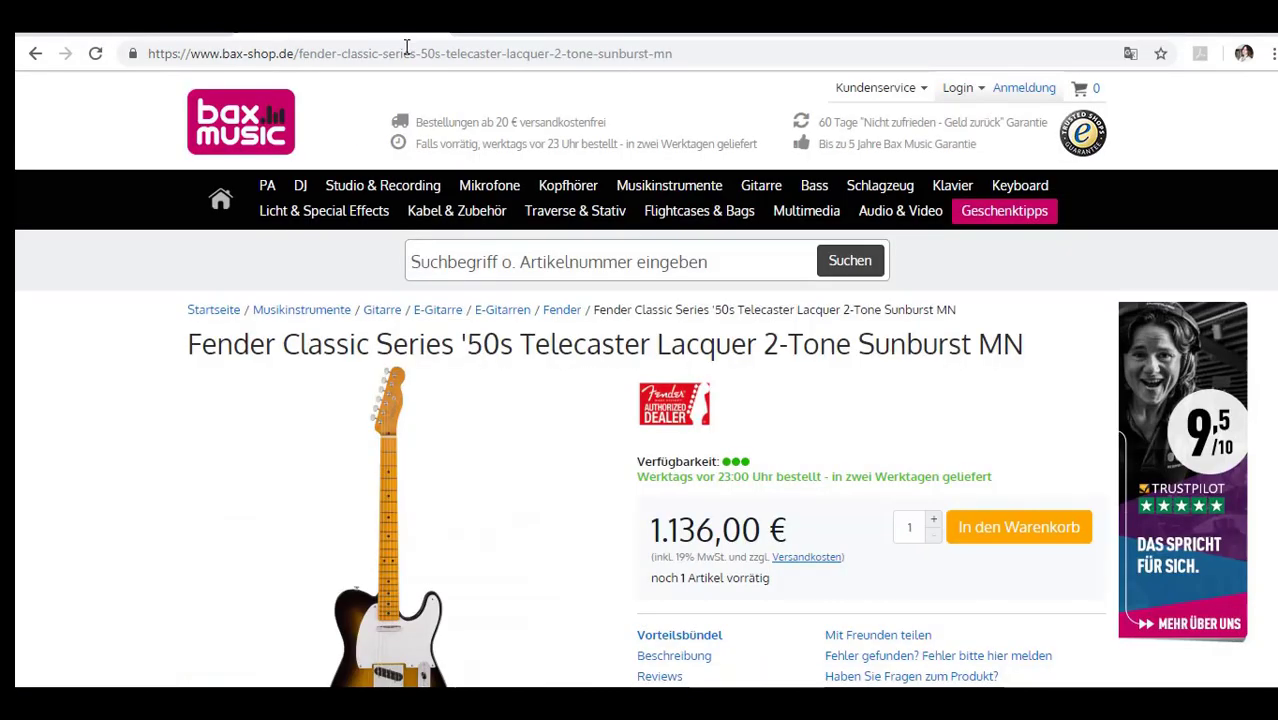
Add the bax-shop Telecaster page as the third competitor URL and confirm its price
left_click(405, 50)
key("ctrl+c")
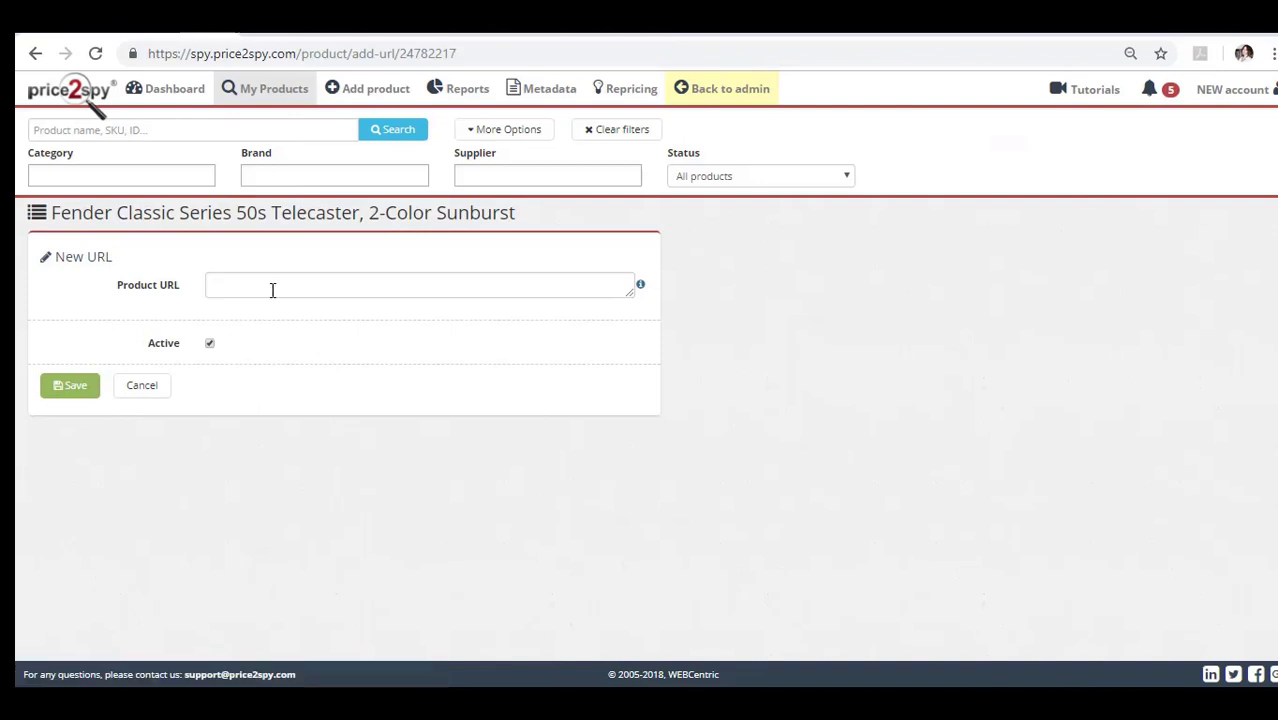
left_click(272, 289)
key("ctrl+v")
left_click(60, 410)
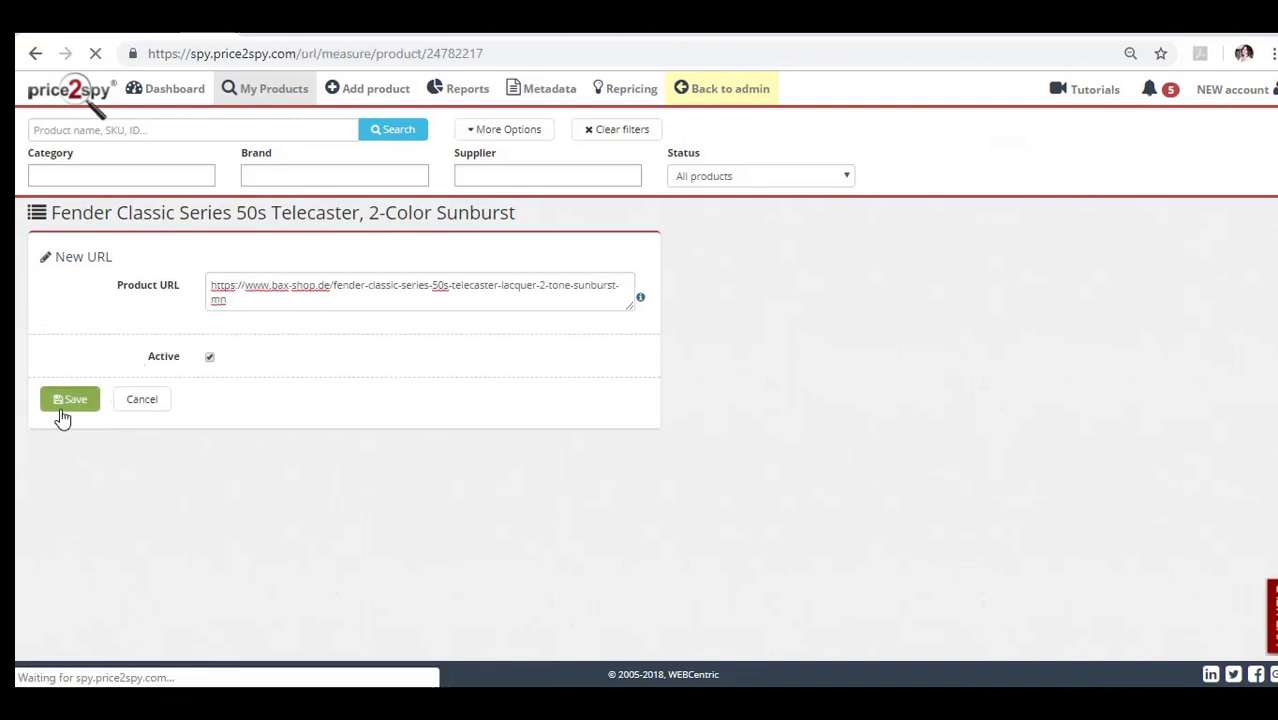
left_click(75, 450)
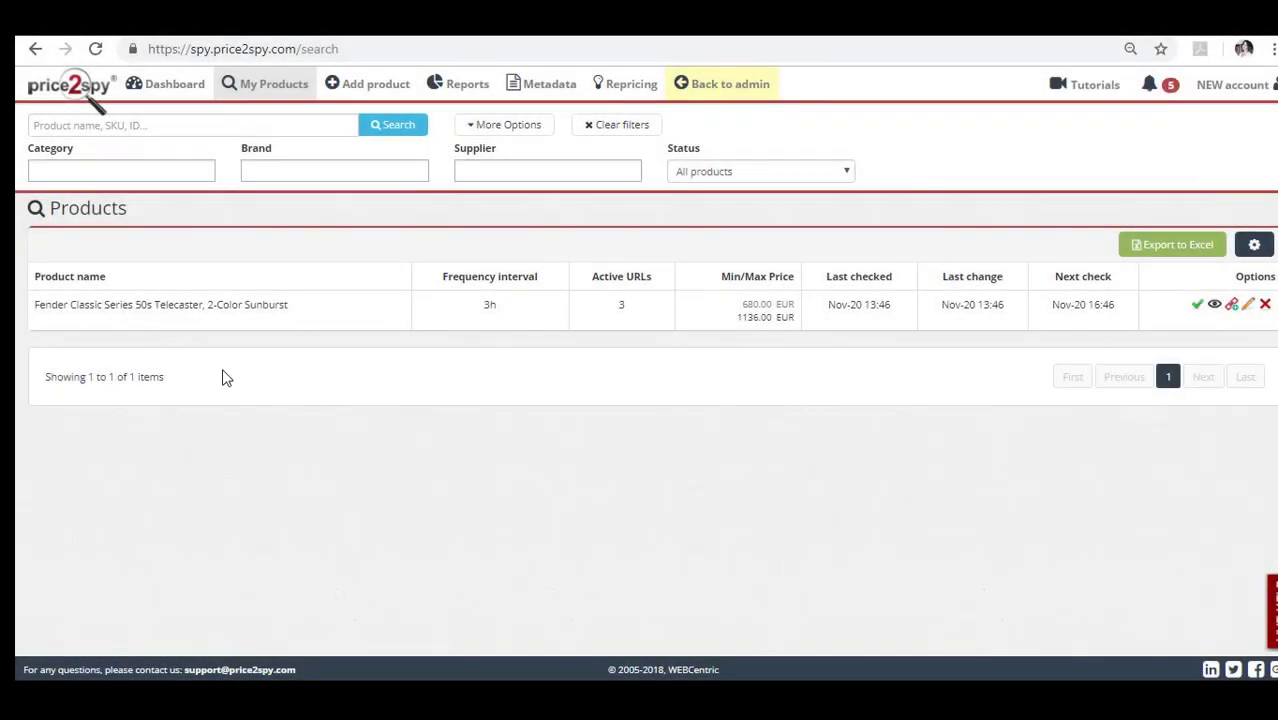
Open the Fender Classic Series 50s Telecaster product page from My Products
left_click(170, 308)
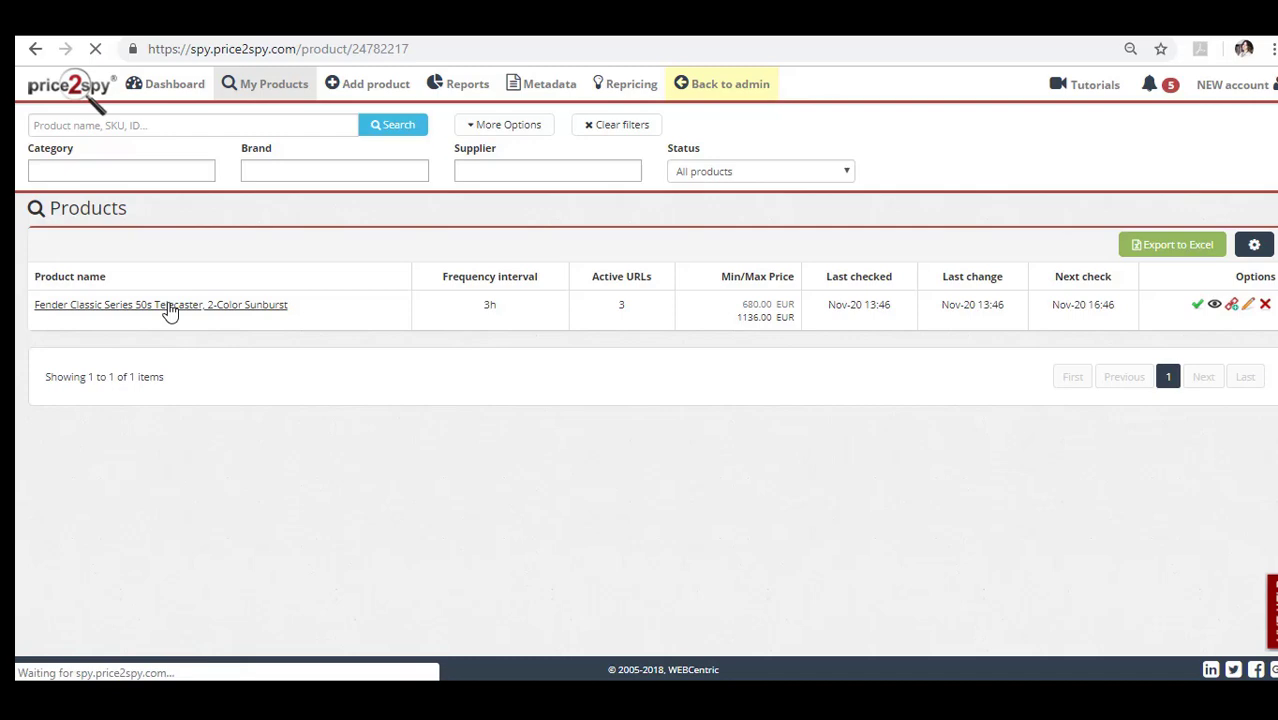